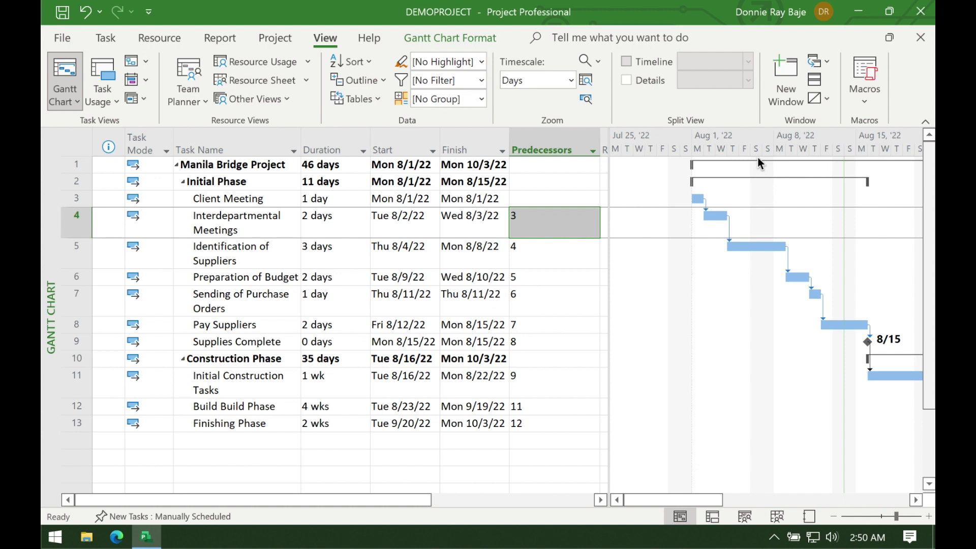
- Unlink and relink Client Meeting through Supplies Complete (rows 3–9) into one finish-to-start chain, predecessors 3–8
{"action": "left_click", "coordinate": [486, 277]}
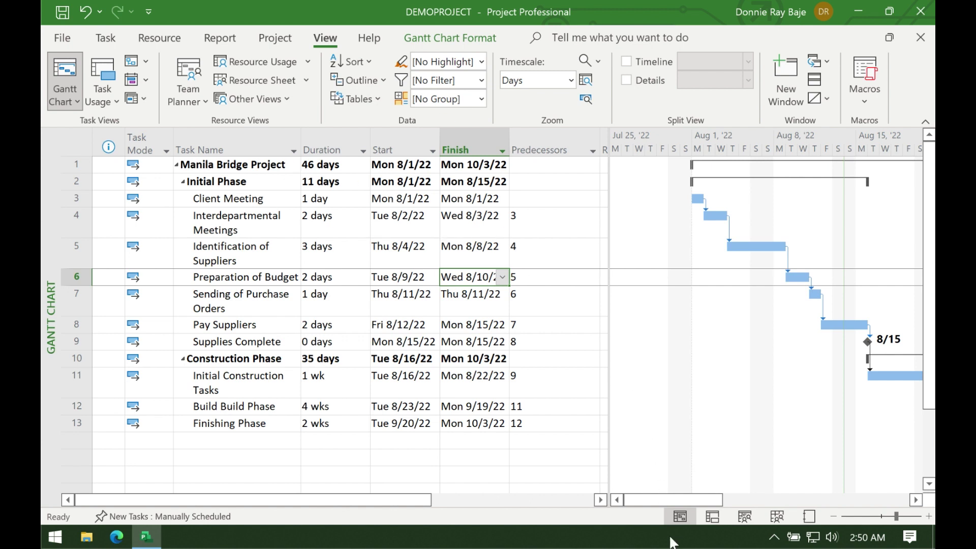
{"action": "left_click_drag", "start_coordinate": [683, 499], "coordinate": [210, 287]}
{"action": "left_click_drag", "start_coordinate": [246, 200], "coordinate": [263, 347]}
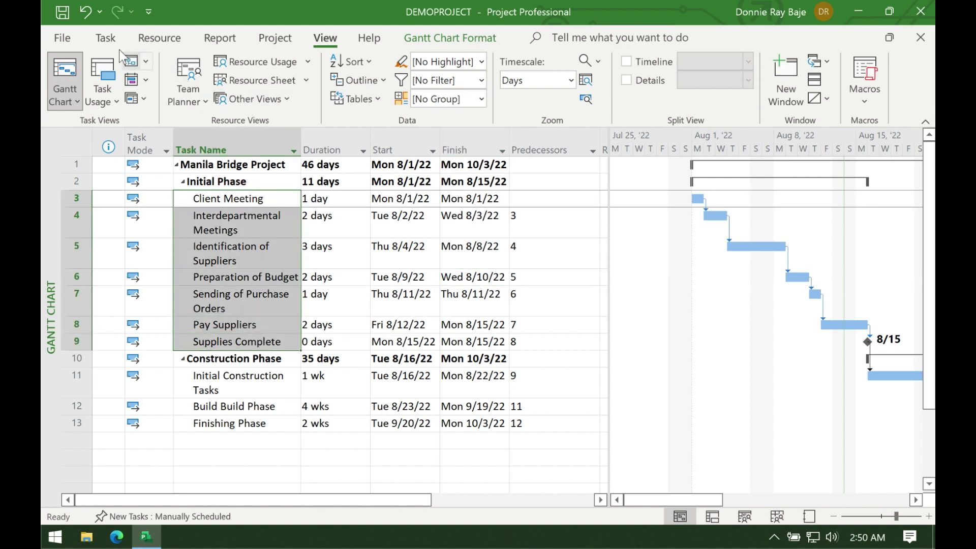
{"action": "left_click", "coordinate": [106, 41]}
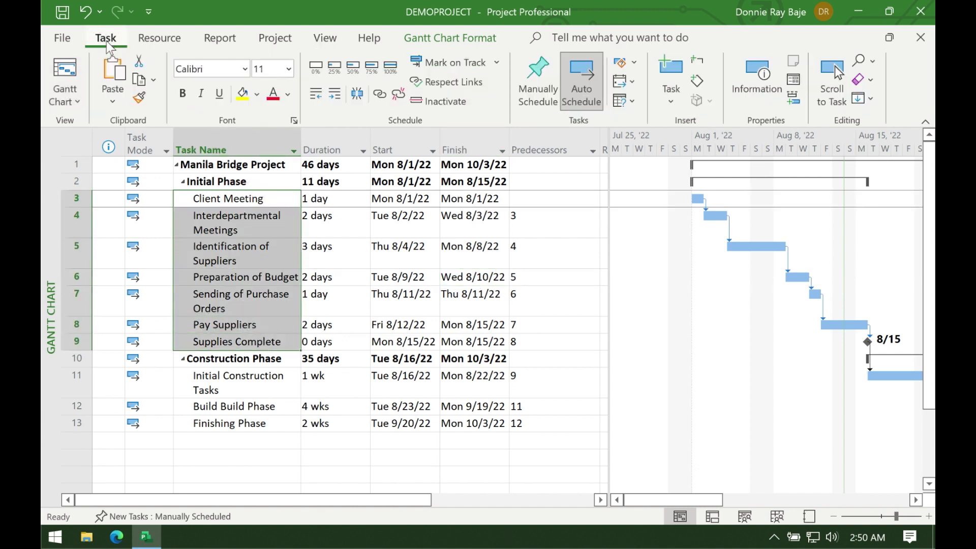
{"action": "left_click", "coordinate": [399, 96]}
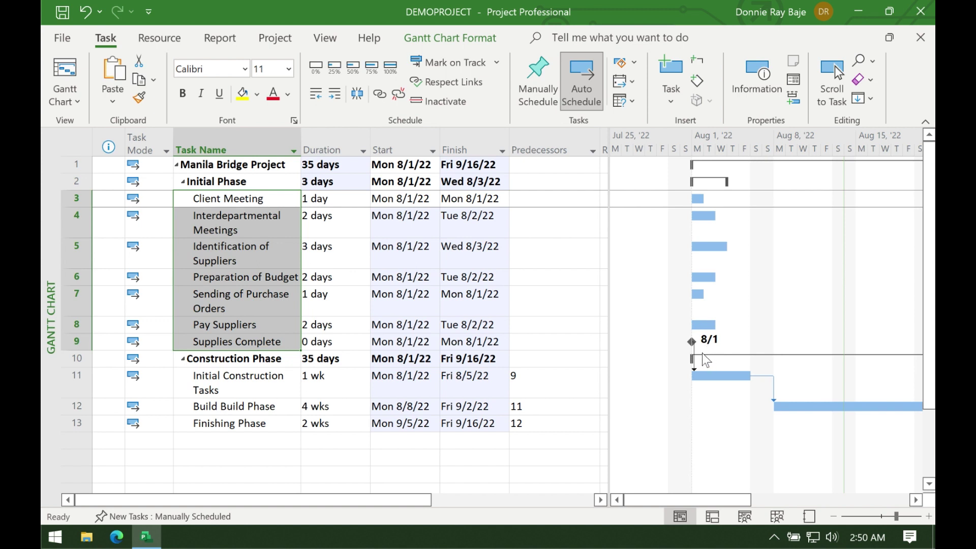
{"action": "left_click", "coordinate": [384, 96]}
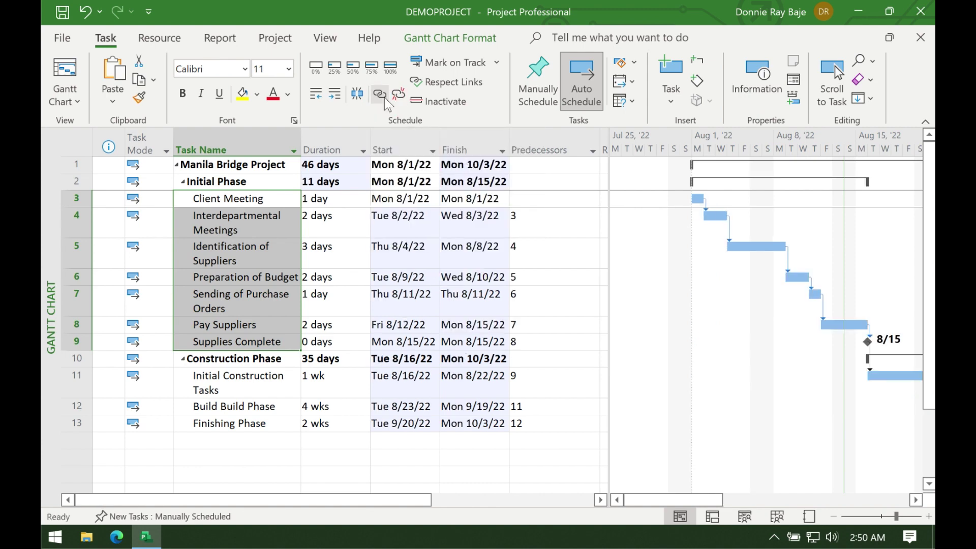
{"action": "left_click", "coordinate": [398, 100]}
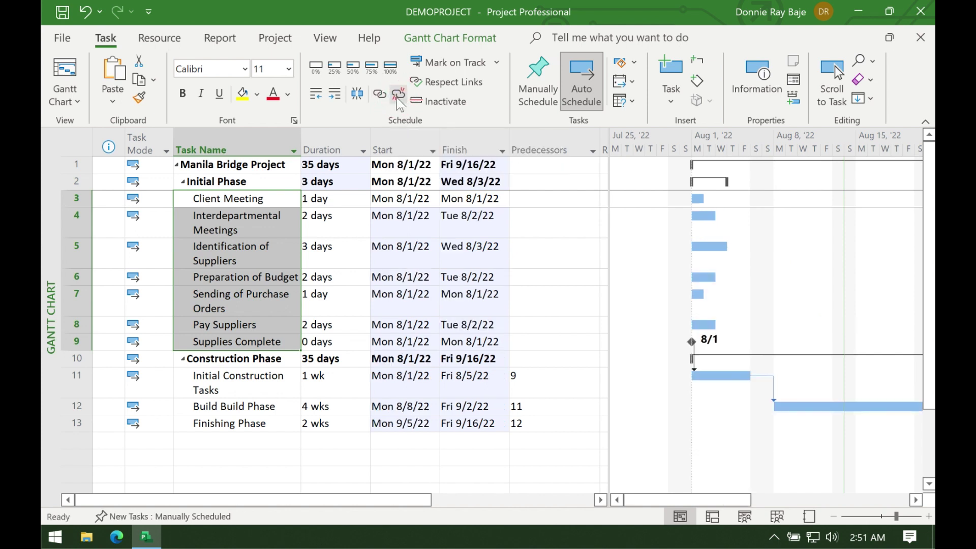
{"action": "left_click", "coordinate": [381, 100]}
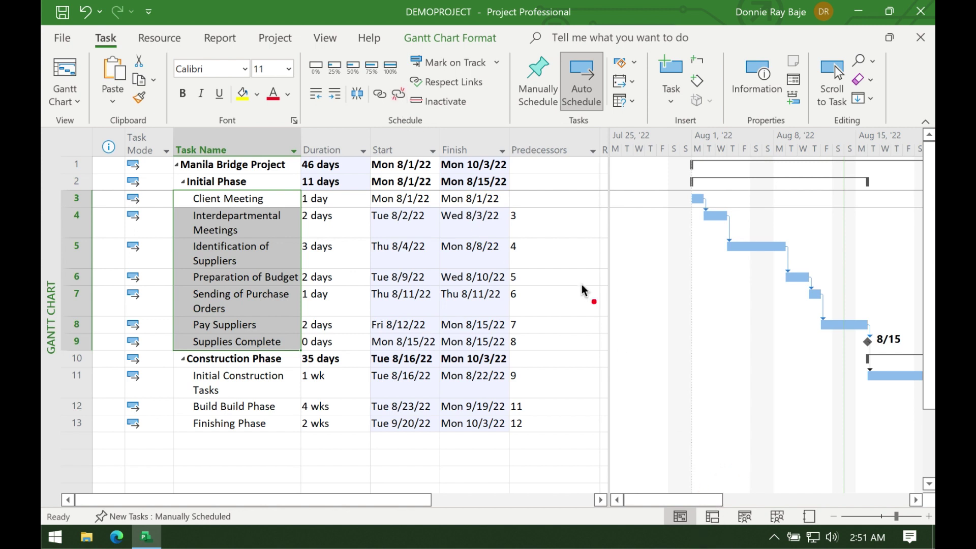
{"action": "mouse_move", "coordinate": [544, 213]}
{"action": "left_mouse_down"}
{"action": "mouse_move", "coordinate": [531, 202]}
{"action": "mouse_move", "coordinate": [490, 266]}
{"action": "mouse_move", "coordinate": [503, 348]}
{"action": "mouse_move", "coordinate": [554, 231]}
{"action": "mouse_move", "coordinate": [540, 213]}
{"action": "left_mouse_up"}
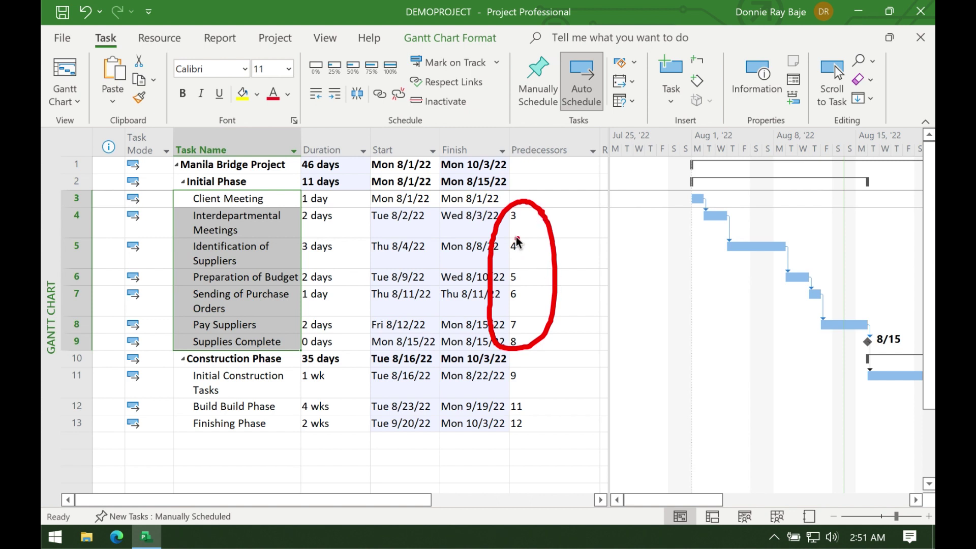
{"action": "left_click", "coordinate": [697, 418]}
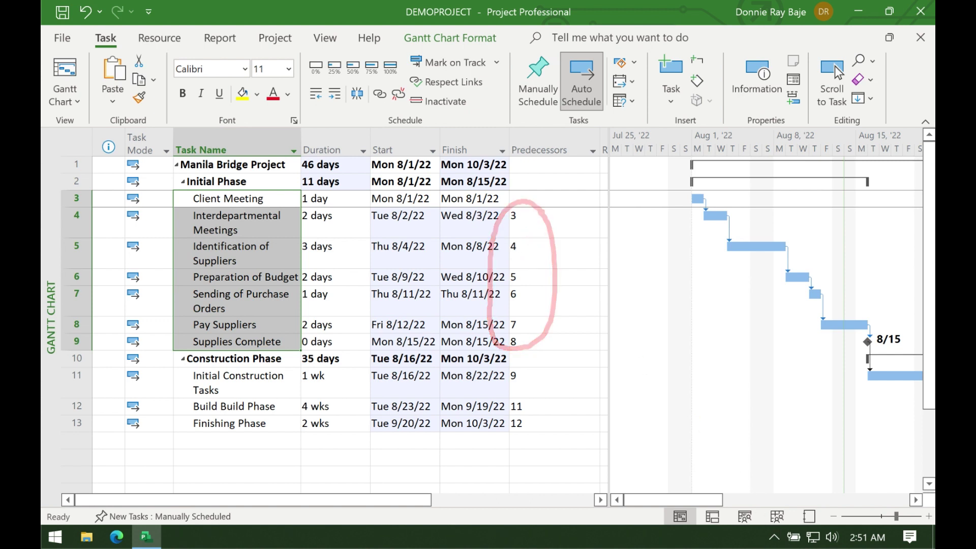
{"action": "left_click", "coordinate": [587, 380]}
{"action": "left_click", "coordinate": [521, 247]}
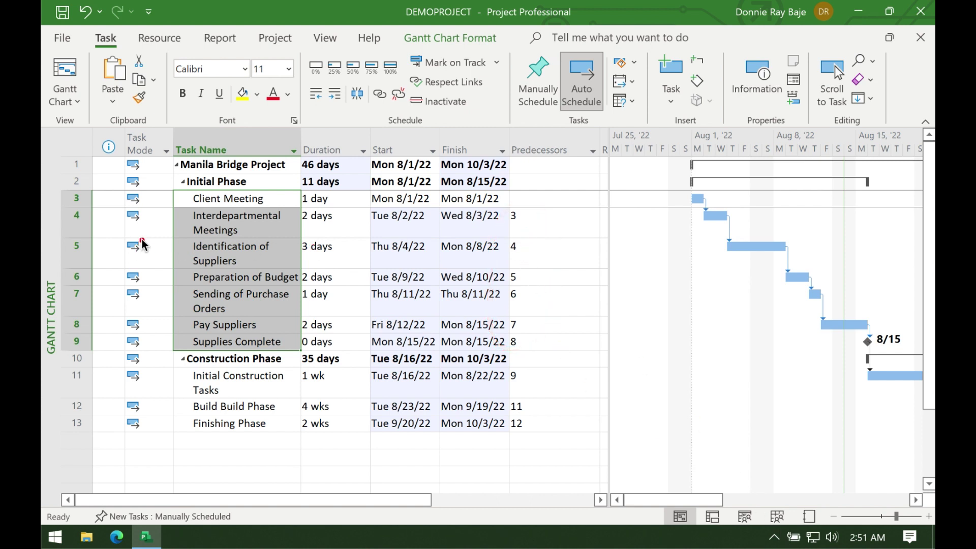
{"action": "mouse_move", "coordinate": [141, 238]}
{"action": "left_mouse_down"}
{"action": "mouse_move", "coordinate": [142, 272]}
{"action": "mouse_move", "coordinate": [526, 280]}
{"action": "mouse_move", "coordinate": [531, 226]}
{"action": "mouse_move", "coordinate": [144, 237]}
{"action": "left_mouse_up"}
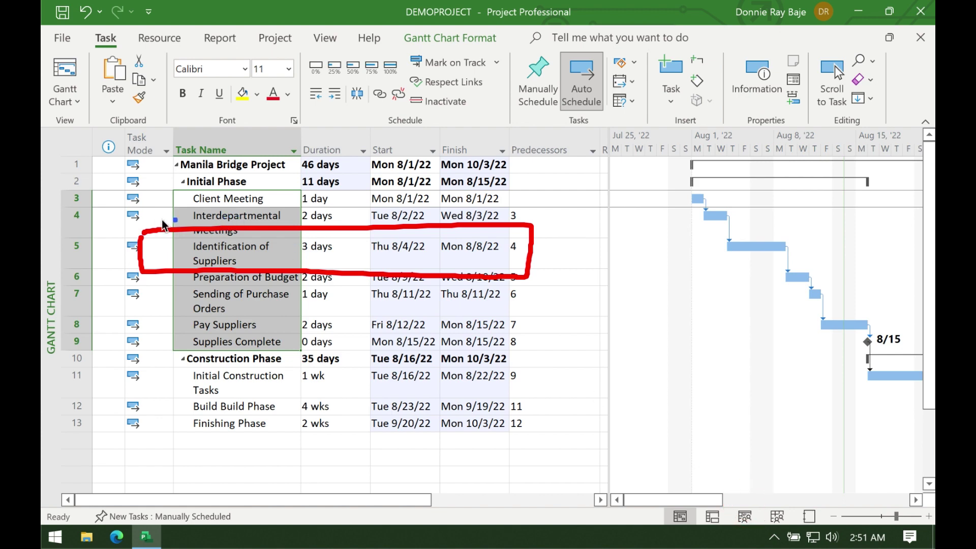
{"action": "mouse_move", "coordinate": [506, 239]}
{"action": "left_mouse_down"}
{"action": "mouse_move", "coordinate": [528, 250]}
{"action": "mouse_move", "coordinate": [496, 257]}
{"action": "mouse_move", "coordinate": [510, 233]}
{"action": "left_mouse_up"}
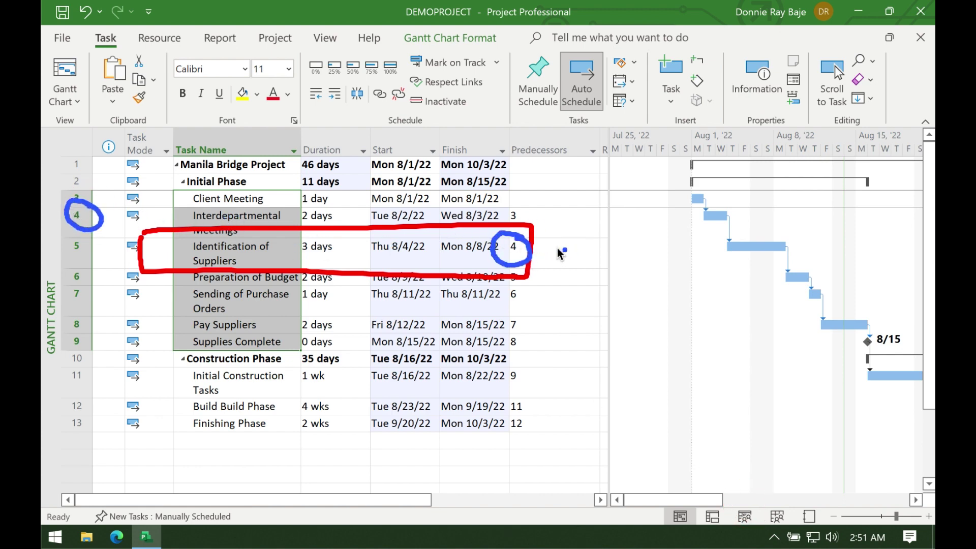
{"action": "mouse_move", "coordinate": [543, 249]}
{"action": "left_mouse_down"}
{"action": "mouse_move", "coordinate": [574, 231]}
{"action": "mouse_move", "coordinate": [567, 213]}
{"action": "mouse_move", "coordinate": [563, 244]}
{"action": "left_mouse_up"}
{"action": "key", "text": "Escape"}
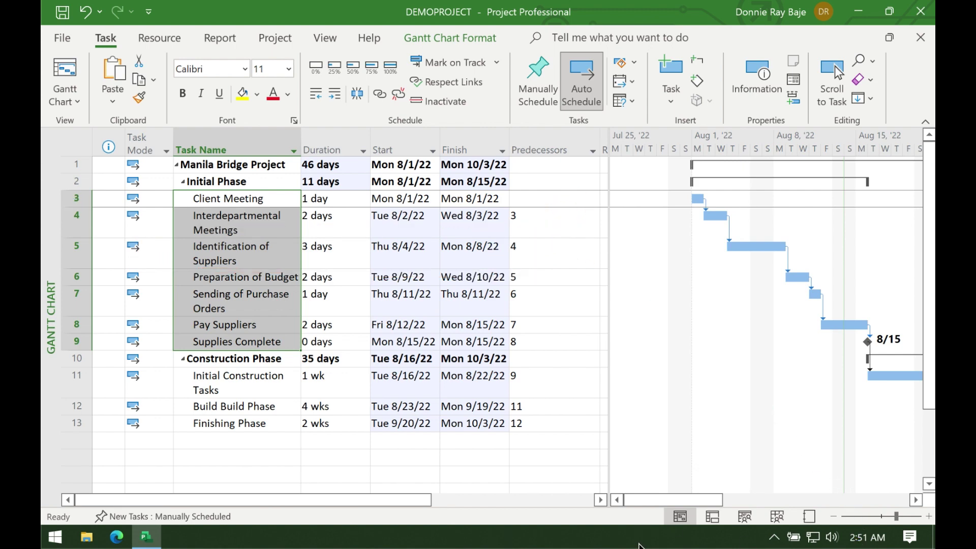
{"action": "left_click", "coordinate": [534, 298]}
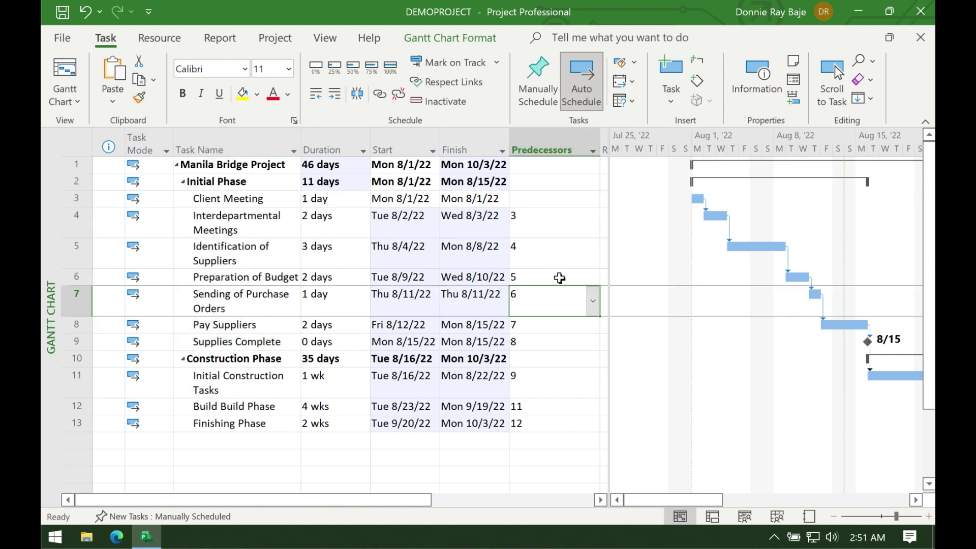
- Set Preparation of Budget's predecessor to task 4 so it runs Thu 8/4/22–Fri 8/5/22
{"action": "left_click", "coordinate": [254, 277]}
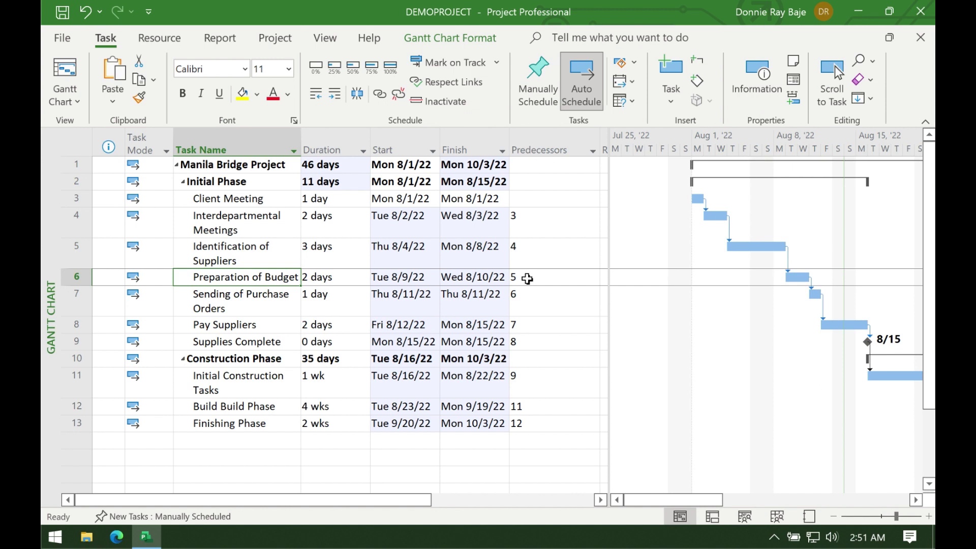
{"action": "left_click", "coordinate": [79, 223]}
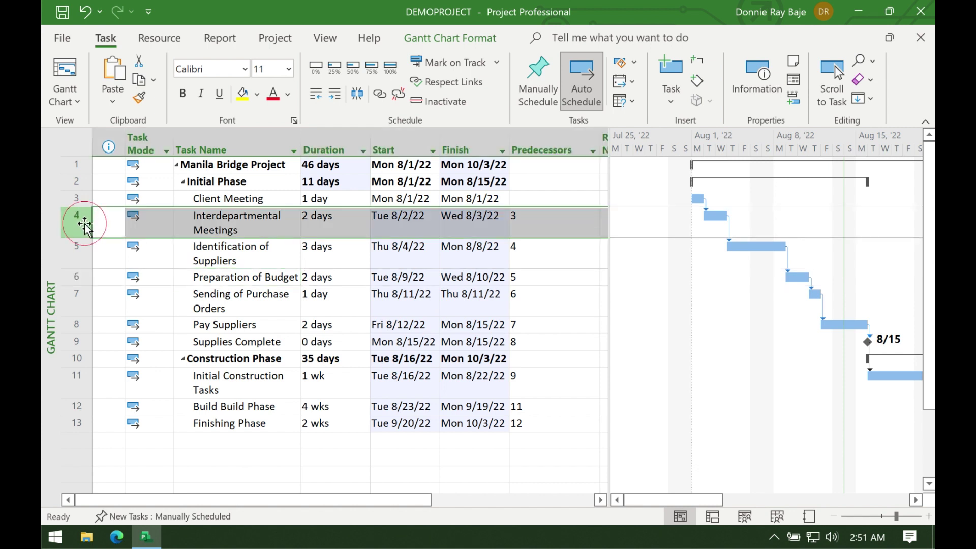
{"action": "left_click", "coordinate": [81, 277]}
{"action": "left_click", "coordinate": [571, 277]}
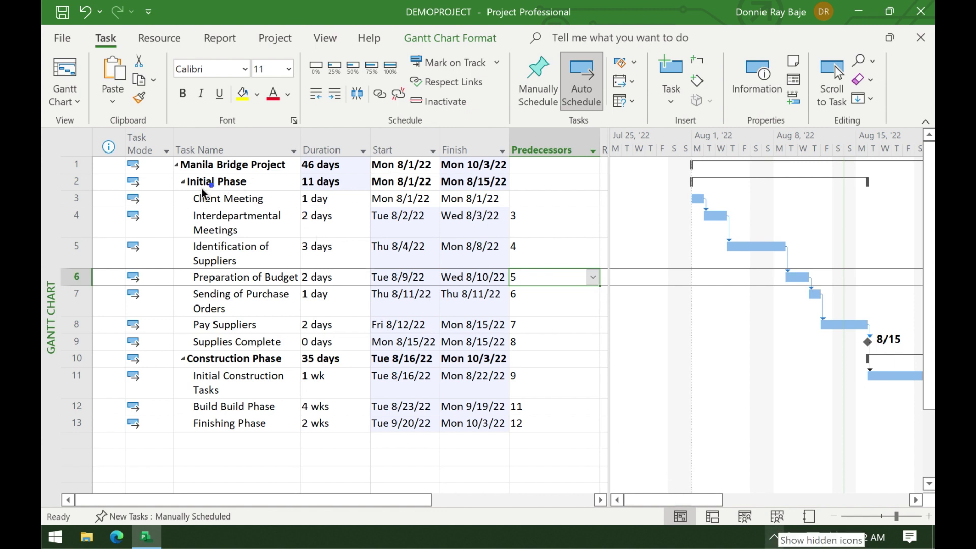
{"action": "mouse_move", "coordinate": [148, 204]}
{"action": "left_mouse_down"}
{"action": "mouse_move", "coordinate": [62, 212]}
{"action": "mouse_move", "coordinate": [203, 248]}
{"action": "mouse_move", "coordinate": [271, 208]}
{"action": "mouse_move", "coordinate": [147, 203]}
{"action": "left_mouse_up"}
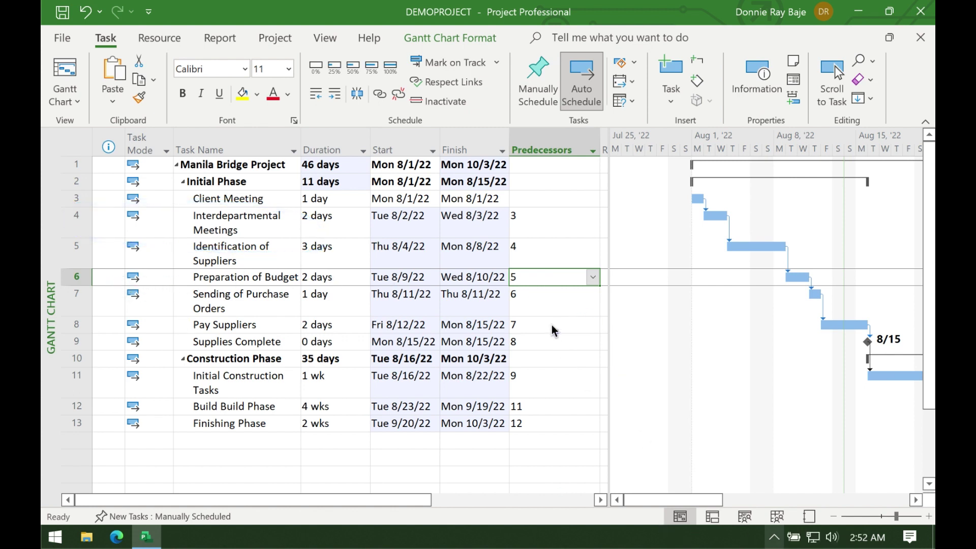
{"action": "double_click", "coordinate": [522, 282]}
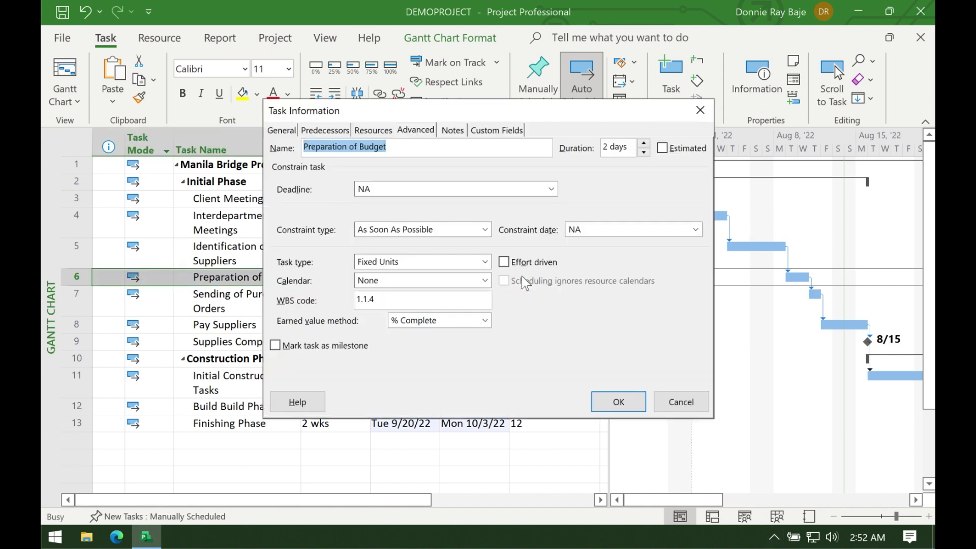
{"action": "left_click", "coordinate": [680, 403]}
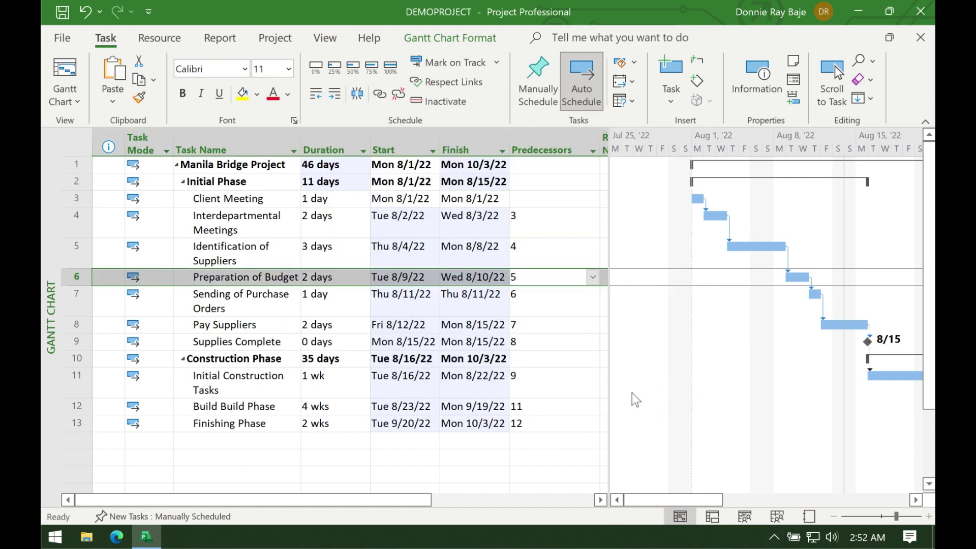
{"action": "type", "text": "4"}
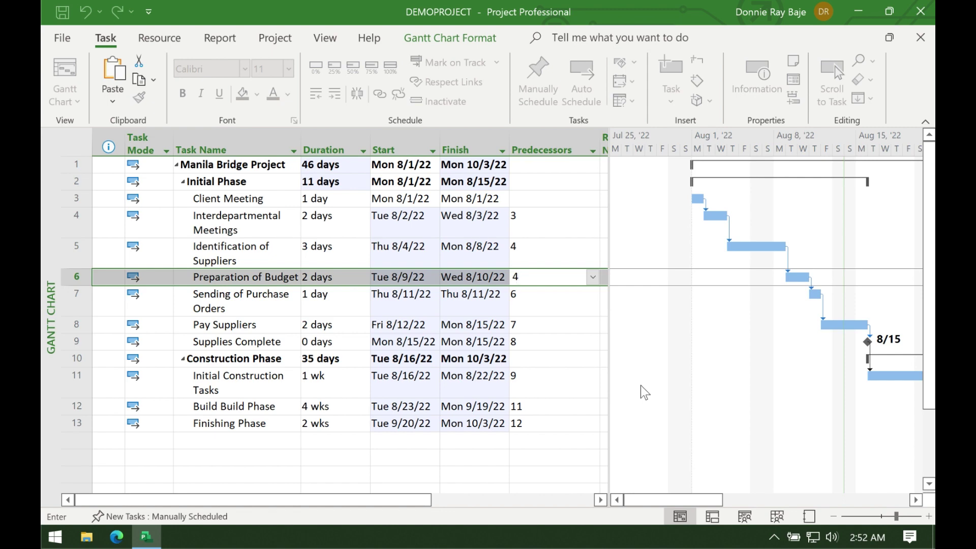
{"action": "key", "text": "Tab"}
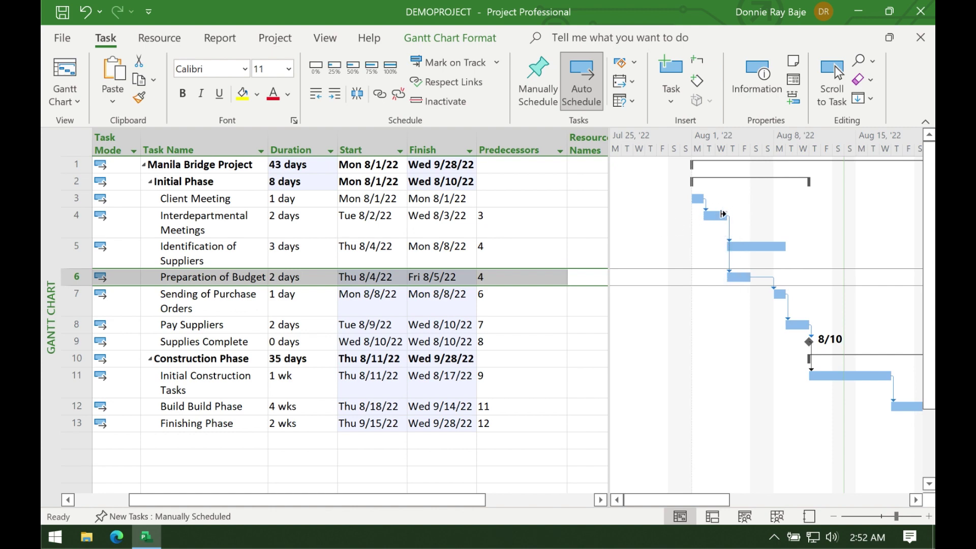
- Make task 7 Pay Suppliers' predecessor, scheduling it Tue 8/9/22–Wed 8/10/22
{"action": "left_click", "coordinate": [492, 329]}
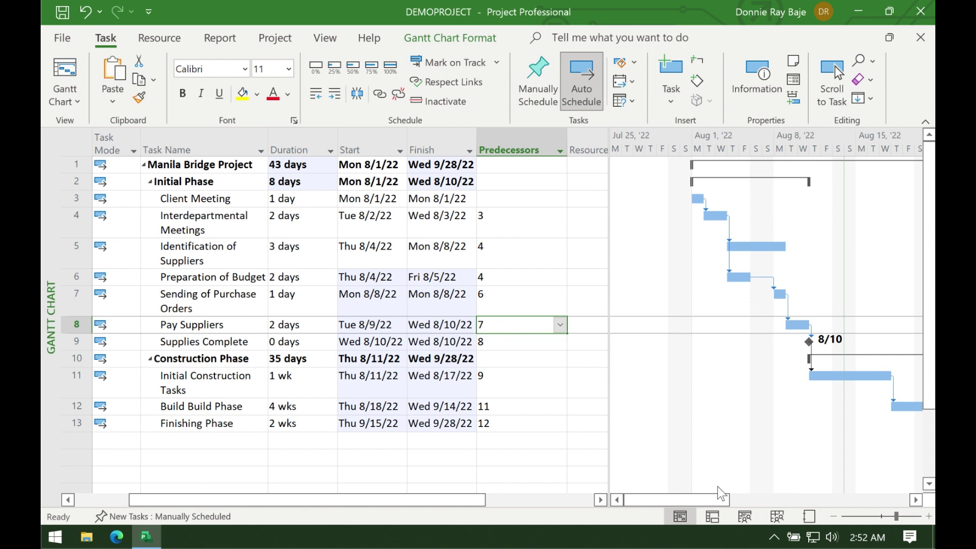
{"action": "mouse_move", "coordinate": [712, 499]}
{"action": "left_mouse_down"}
{"action": "mouse_move", "coordinate": [743, 499]}
{"action": "mouse_move", "coordinate": [727, 502]}
{"action": "left_mouse_up"}
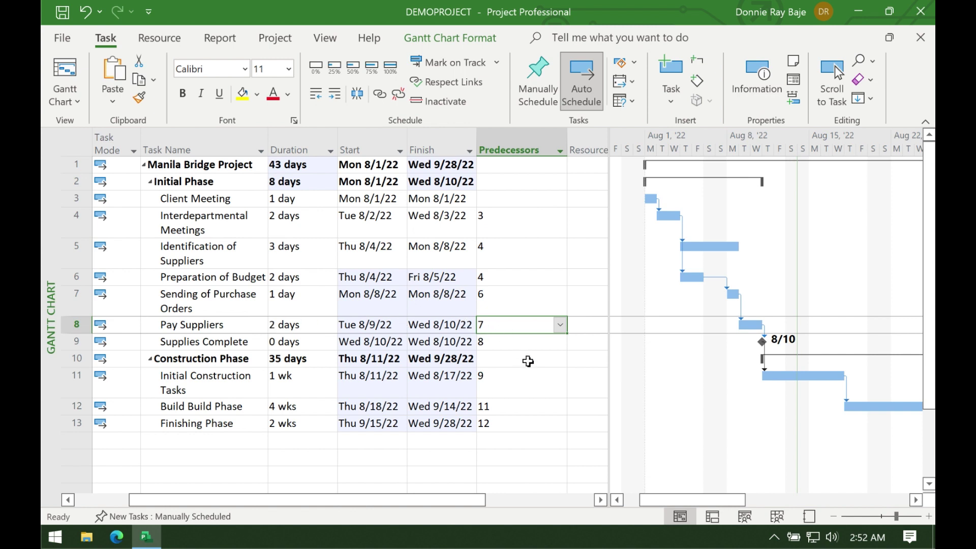
{"action": "type", "text": "6"}
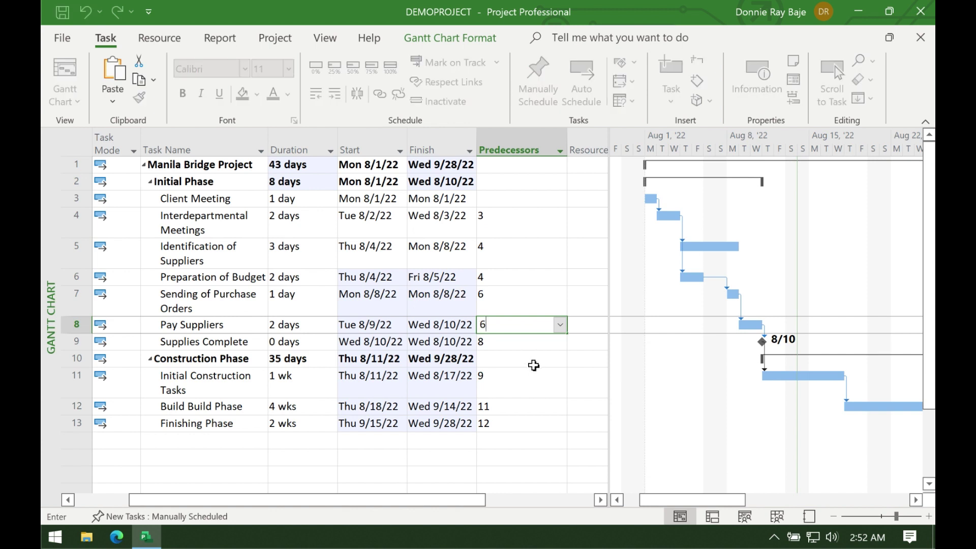
{"action": "left_click", "coordinate": [533, 365]}
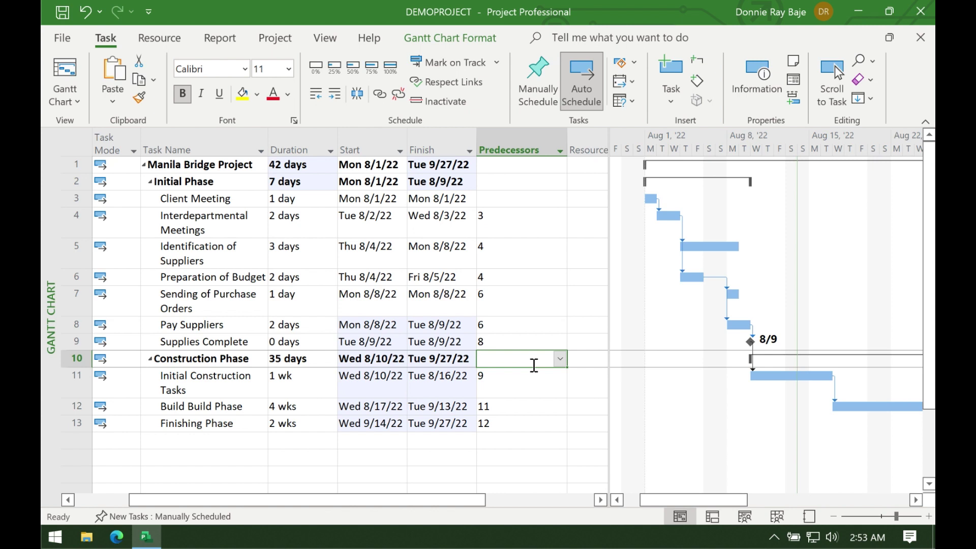
{"action": "key", "text": "ctrl+z"}
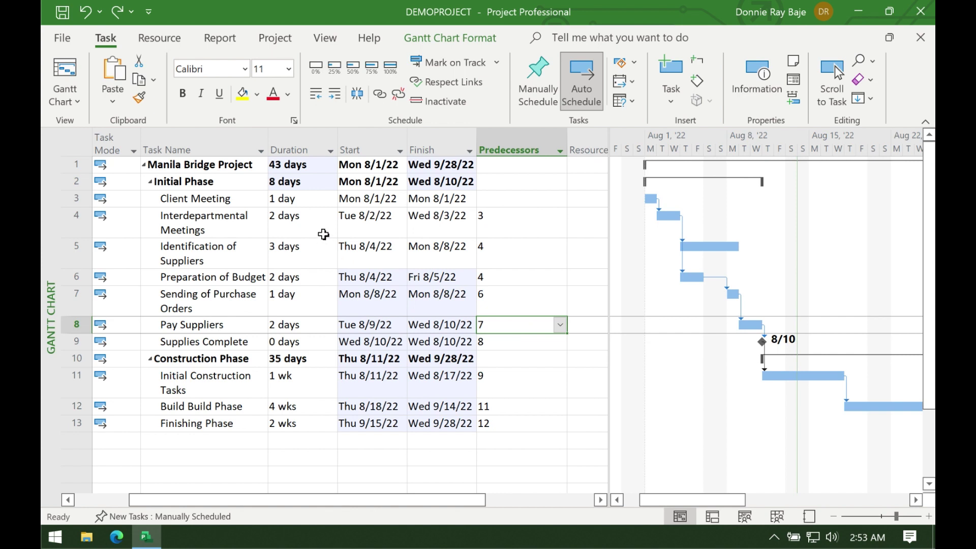
- Enter a 2d duration for Client Meeting, then undo the change
{"action": "left_click", "coordinate": [311, 199]}
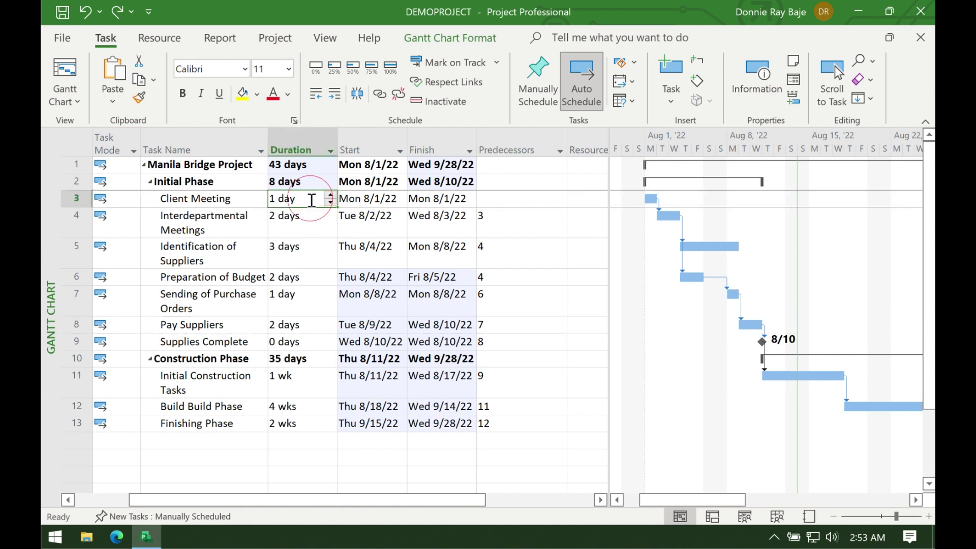
{"action": "type", "text": "2d"}
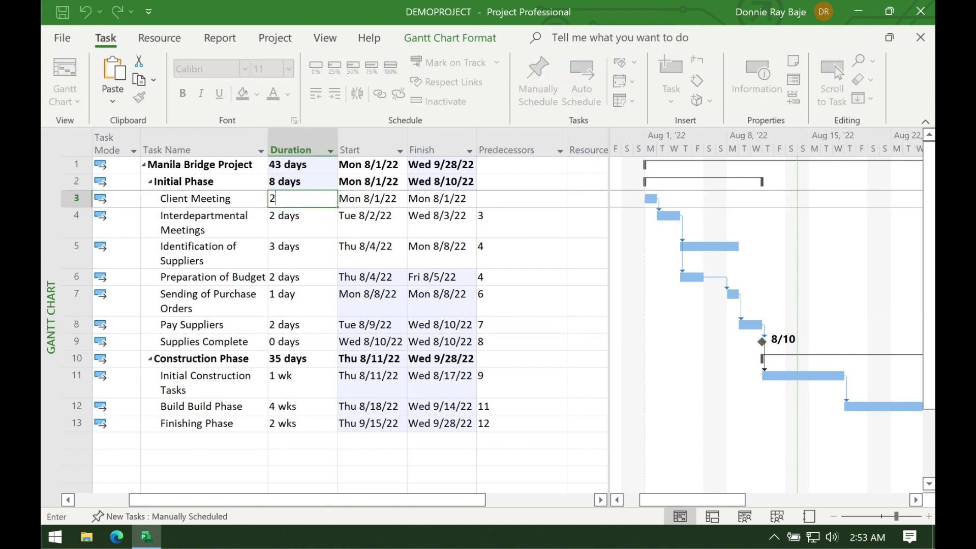
{"action": "left_click", "coordinate": [433, 297]}
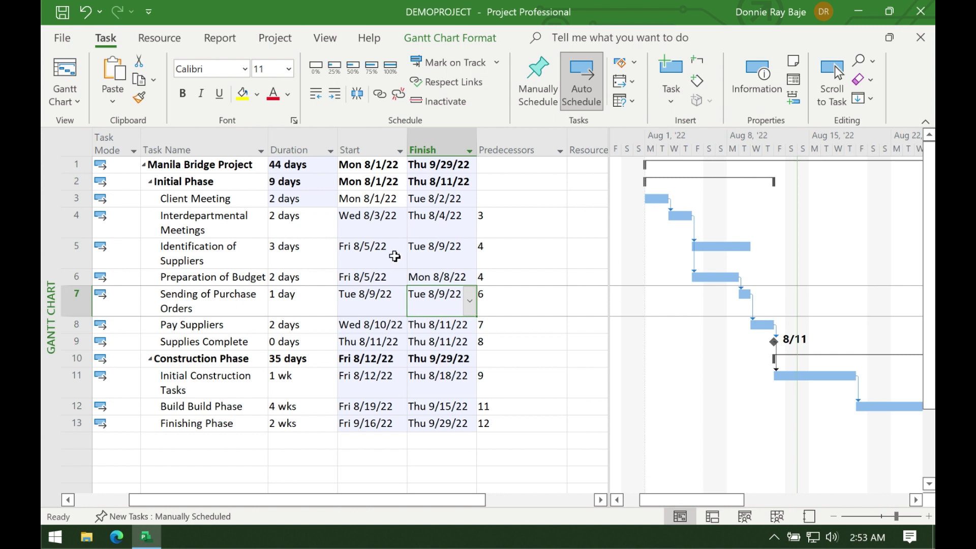
{"action": "key", "text": "ctrl+z"}
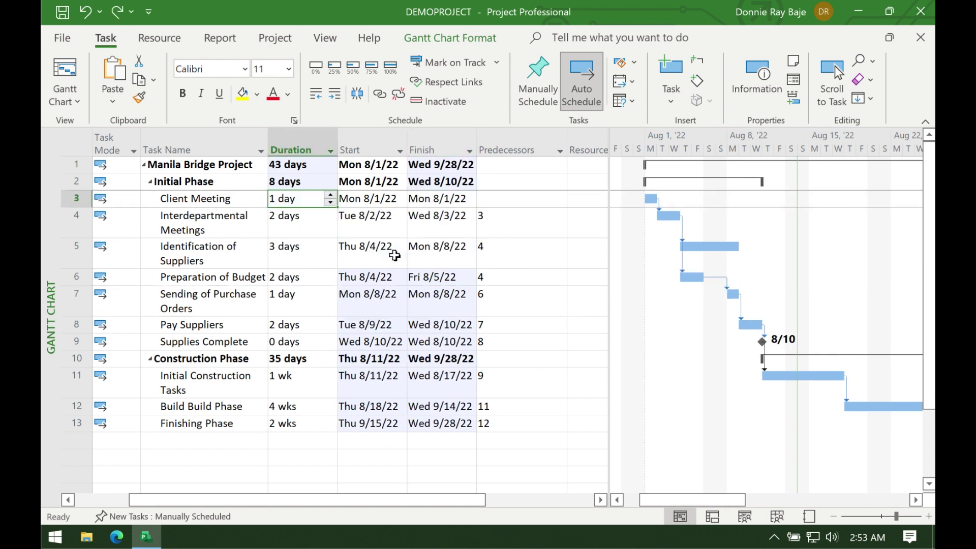
- Re-enter Client Meeting's duration as 2d, moving the project finish to Thu 9/29/22
{"action": "left_click", "coordinate": [383, 199]}
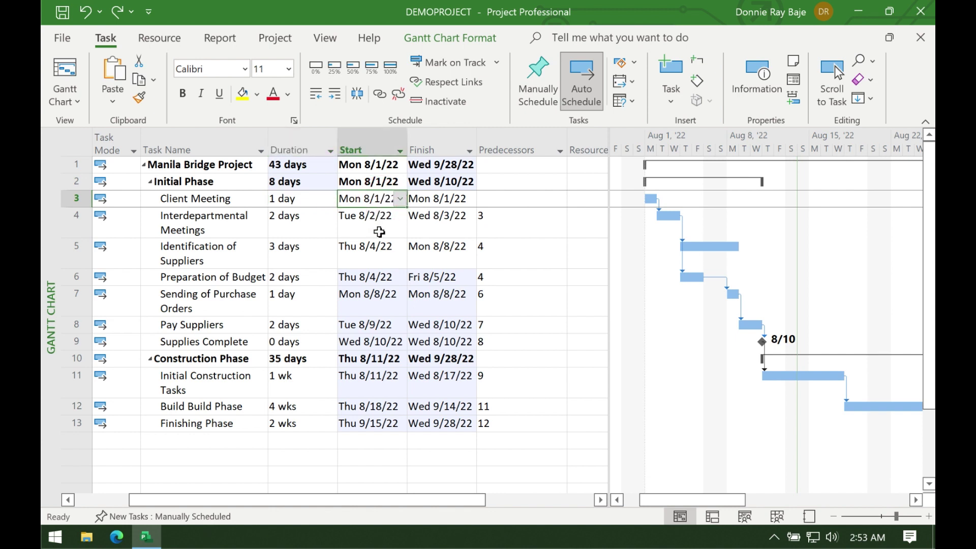
{"action": "left_click", "coordinate": [308, 199]}
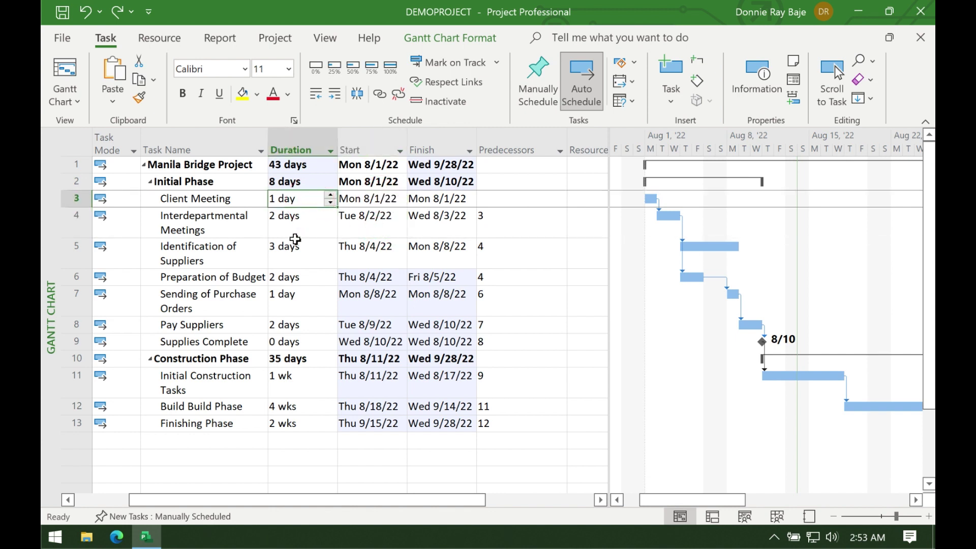
{"action": "type", "text": "w"}
{"action": "key", "text": "BackSpace"}
{"action": "type", "text": "2df"}
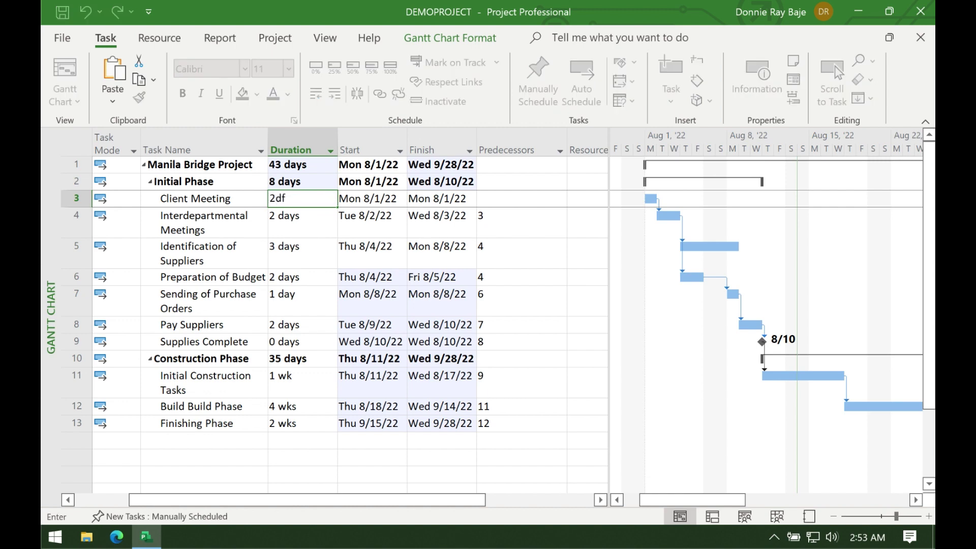
{"action": "key", "text": "BackSpace"}
{"action": "left_click", "coordinate": [286, 291]}
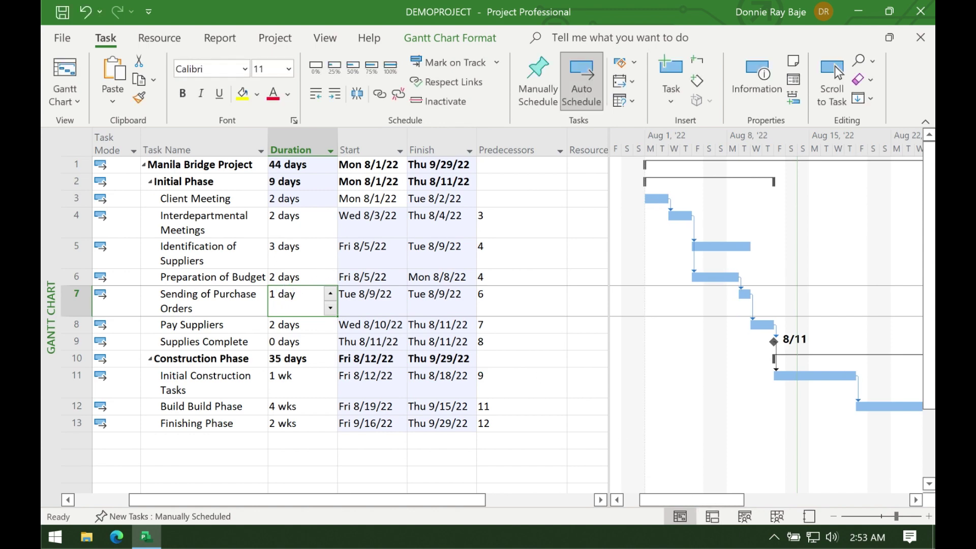
- Check Pay Suppliers' new Thu 8/11/22 finish and narrow the table to widen the Gantt chart
{"action": "mouse_move", "coordinate": [478, 145]}
{"action": "left_mouse_down"}
{"action": "mouse_move", "coordinate": [399, 148]}
{"action": "mouse_move", "coordinate": [396, 208]}
{"action": "mouse_move", "coordinate": [312, 289]}
{"action": "mouse_move", "coordinate": [352, 418]}
{"action": "mouse_move", "coordinate": [497, 340]}
{"action": "mouse_move", "coordinate": [479, 146]}
{"action": "left_mouse_up"}
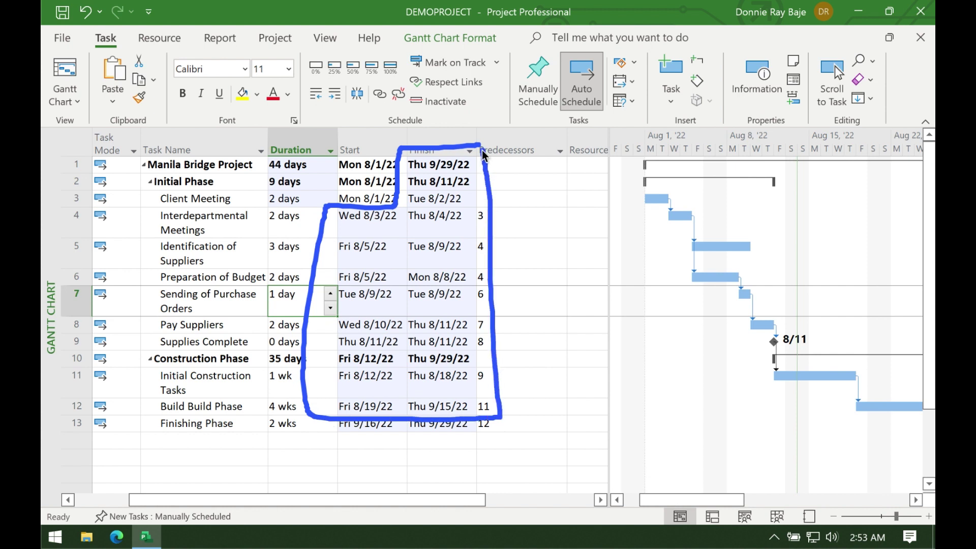
{"action": "left_click", "coordinate": [486, 226]}
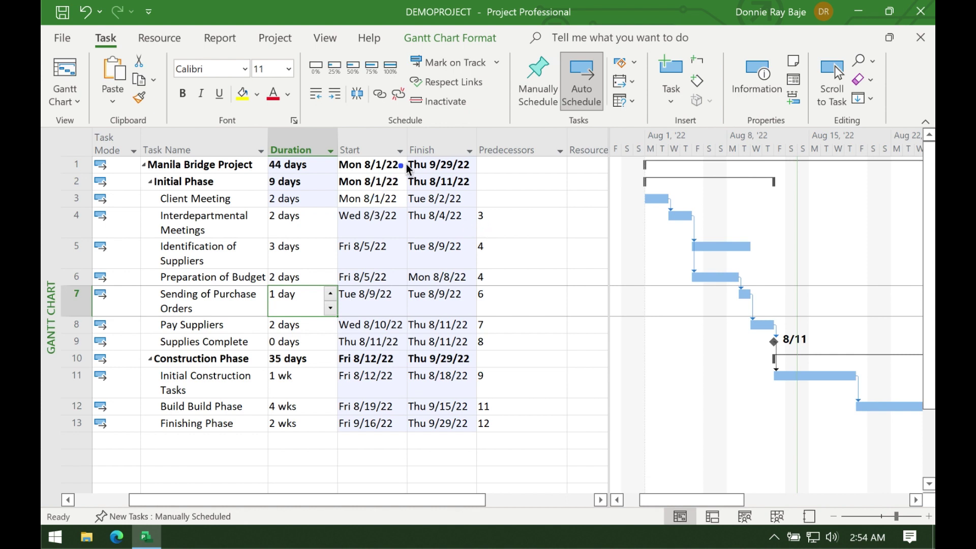
{"action": "mouse_move", "coordinate": [411, 190]}
{"action": "left_mouse_down"}
{"action": "mouse_move", "coordinate": [349, 194]}
{"action": "mouse_move", "coordinate": [401, 214]}
{"action": "mouse_move", "coordinate": [411, 195]}
{"action": "left_mouse_up"}
{"action": "left_click", "coordinate": [429, 328]}
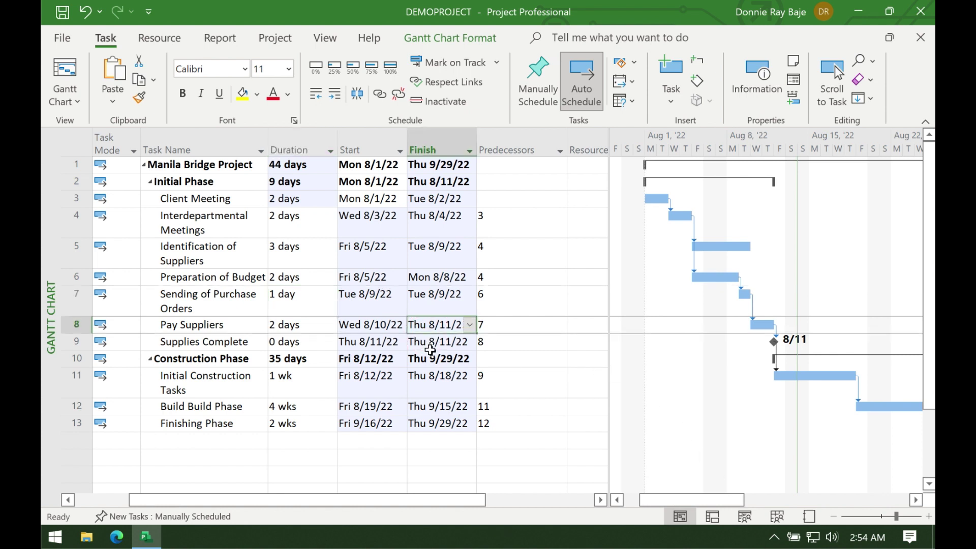
{"action": "left_click_drag", "start_coordinate": [608, 290], "coordinate": [541, 299]}
- Drag the Pay Suppliers bar to an earlier start, triggering the Planning Wizard link warning
{"action": "mouse_move", "coordinate": [675, 493]}
{"action": "left_mouse_down"}
{"action": "mouse_move", "coordinate": [656, 496]}
{"action": "mouse_move", "coordinate": [683, 492]}
{"action": "left_mouse_up"}
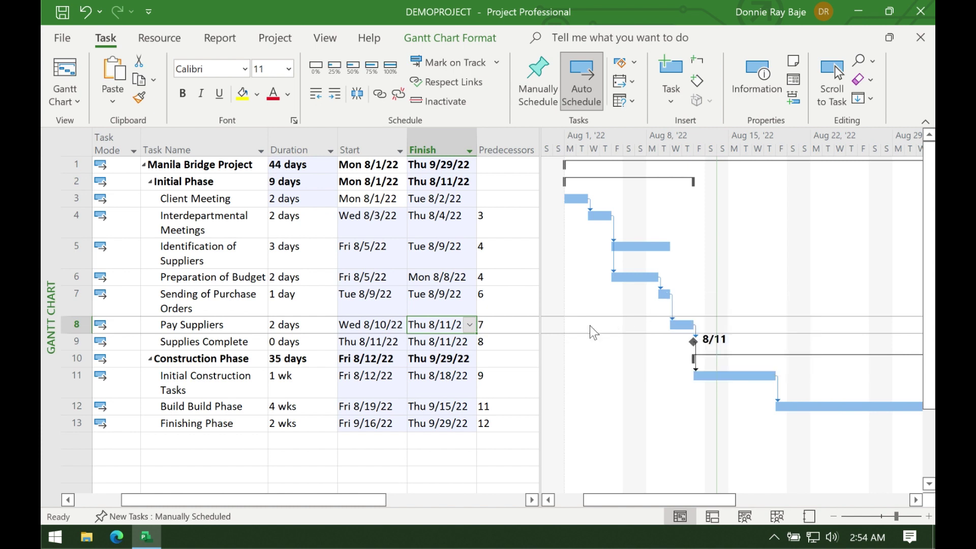
{"action": "left_click", "coordinate": [683, 325]}
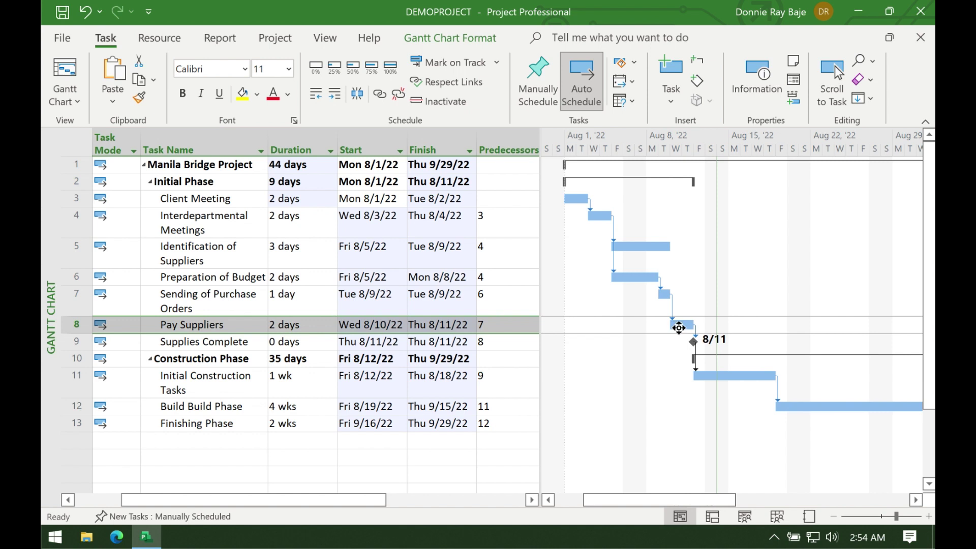
{"action": "mouse_move", "coordinate": [678, 325]}
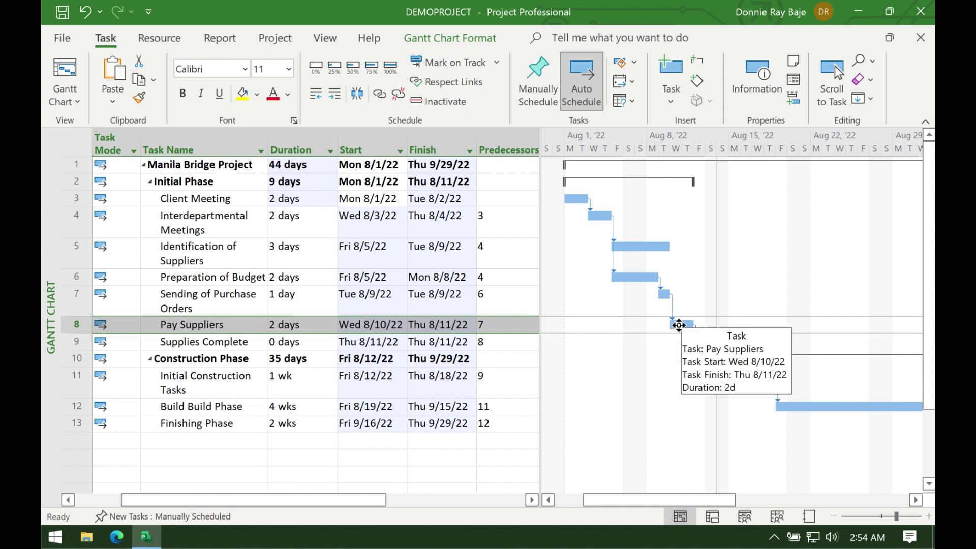
{"action": "left_click_drag", "start_coordinate": [678, 325], "coordinate": [668, 340]}
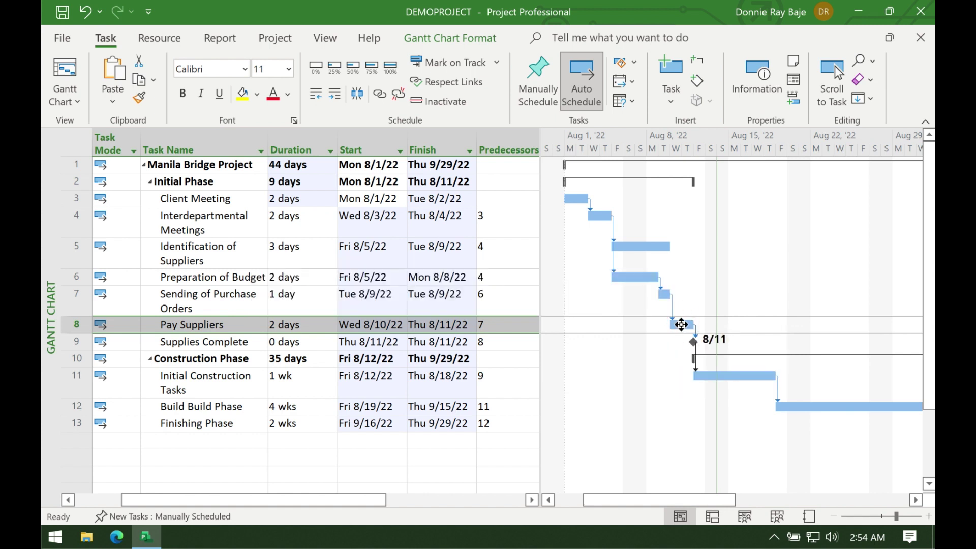
{"action": "mouse_move", "coordinate": [681, 325]}
{"action": "left_click_drag", "start_coordinate": [681, 325], "coordinate": [668, 325]}
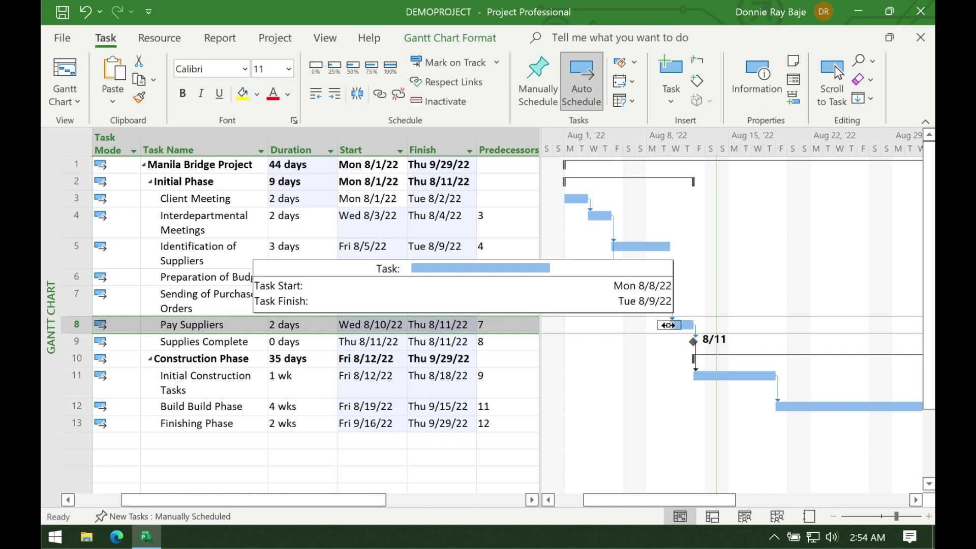
{"action": "left_click_drag", "start_coordinate": [668, 326], "coordinate": [668, 325]}
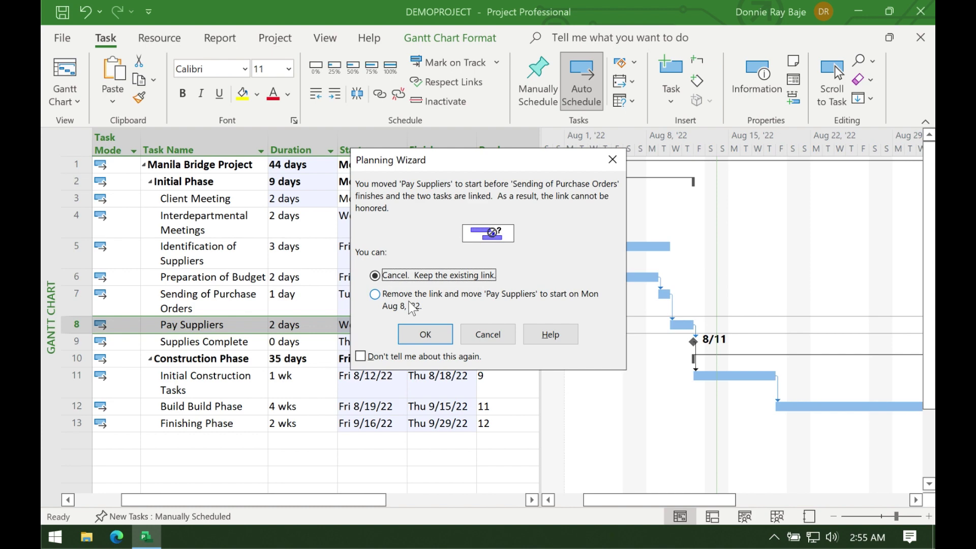
- In the Planning Wizard, remove the link and start Pay Suppliers on Mon 8/8/22
{"action": "left_click_drag", "start_coordinate": [456, 162], "coordinate": [792, 212]}
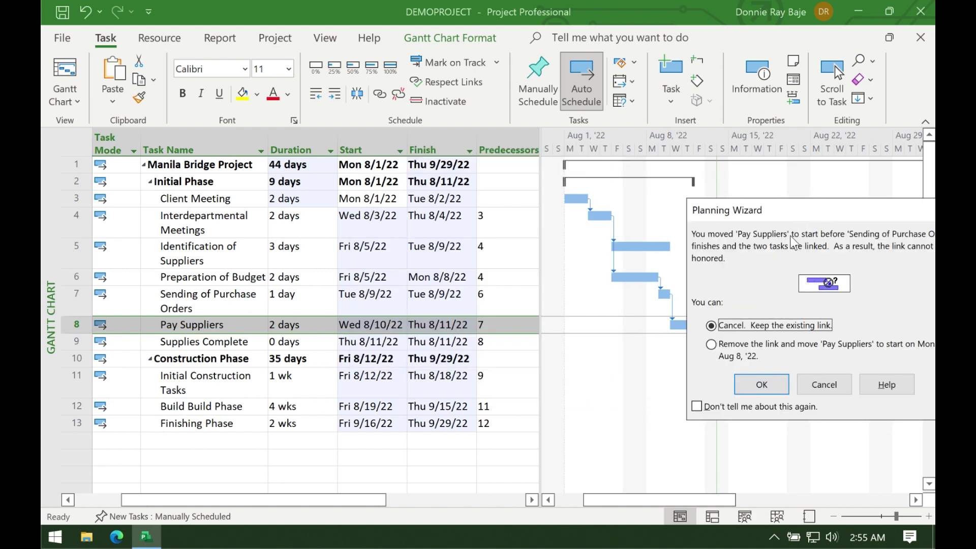
{"action": "left_click", "coordinate": [755, 350]}
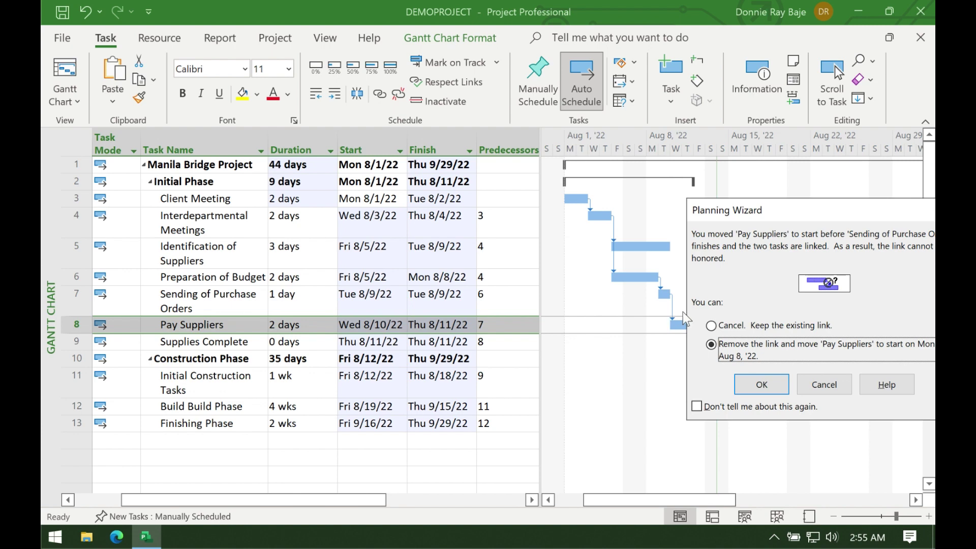
{"action": "left_click", "coordinate": [763, 385]}
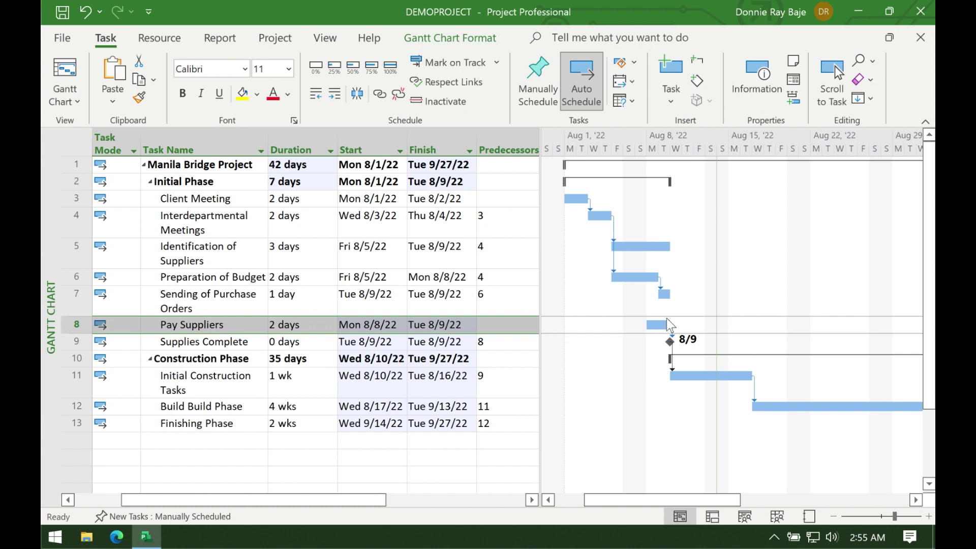
{"action": "left_click", "coordinate": [684, 499]}
{"action": "left_click_drag", "start_coordinate": [684, 500], "coordinate": [744, 524]}
{"action": "mouse_move", "coordinate": [474, 316]}
{"action": "left_mouse_down"}
{"action": "mouse_move", "coordinate": [340, 321]}
{"action": "mouse_move", "coordinate": [333, 448]}
{"action": "mouse_move", "coordinate": [475, 429]}
{"action": "mouse_move", "coordinate": [474, 287]}
{"action": "left_mouse_up"}
{"action": "left_click", "coordinate": [482, 308]}
{"action": "key", "text": "ctrl+z"}
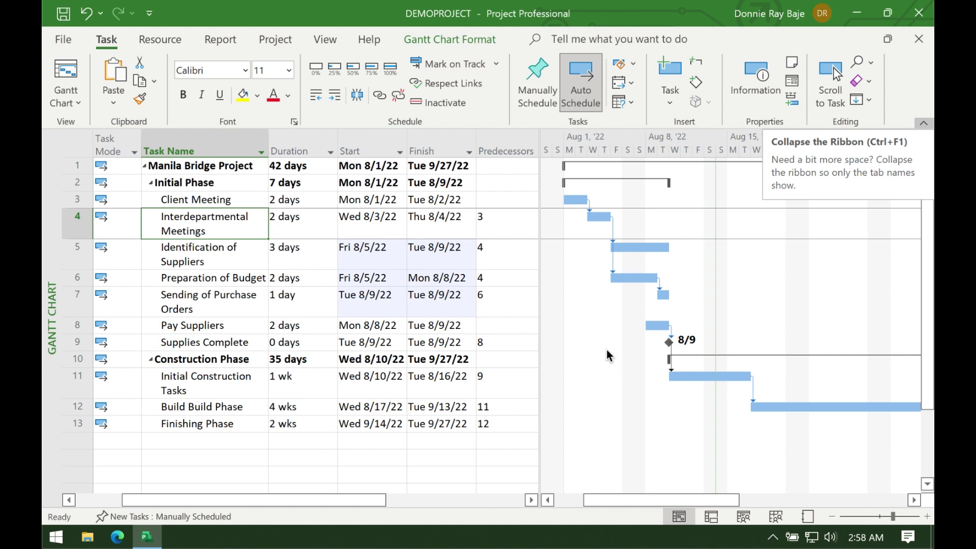
{"action": "left_click", "coordinate": [281, 285]}
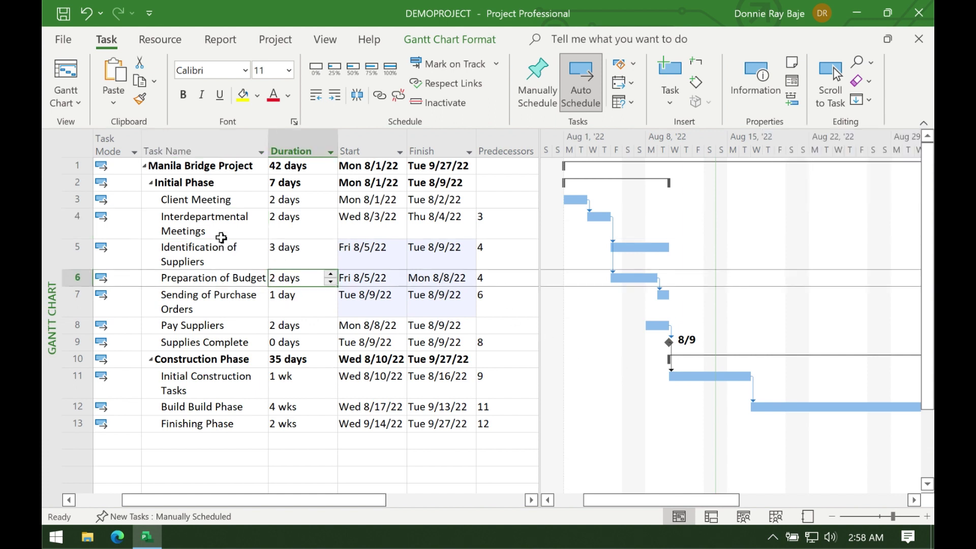
{"action": "left_click", "coordinate": [331, 228]}
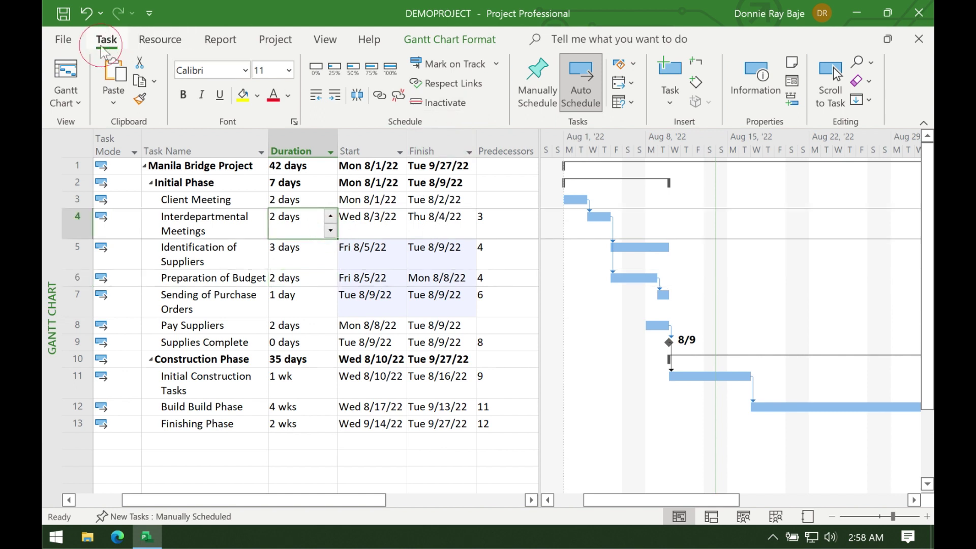
{"action": "left_click", "coordinate": [449, 110]}
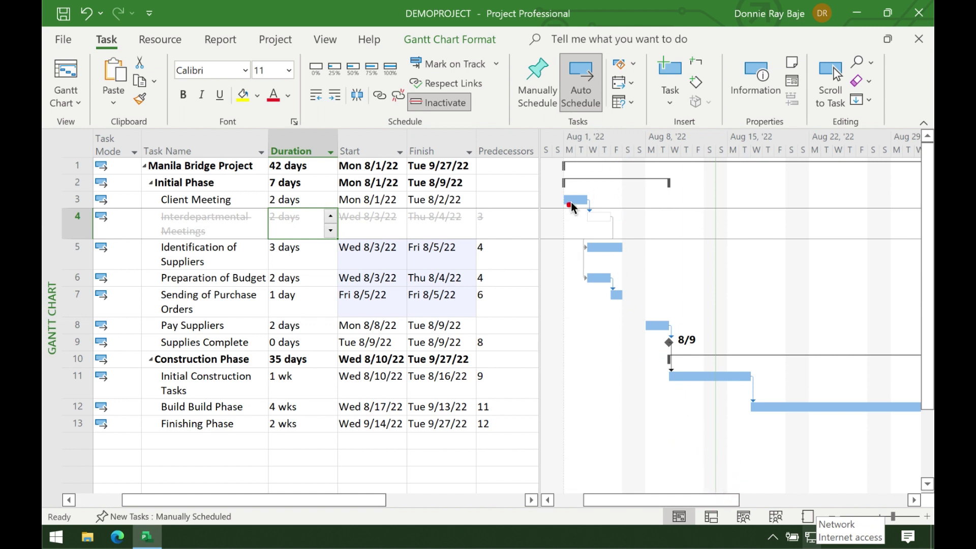
{"action": "mouse_move", "coordinate": [596, 192]}
{"action": "left_mouse_down"}
{"action": "mouse_move", "coordinate": [563, 190]}
{"action": "mouse_move", "coordinate": [599, 199]}
{"action": "left_mouse_up"}
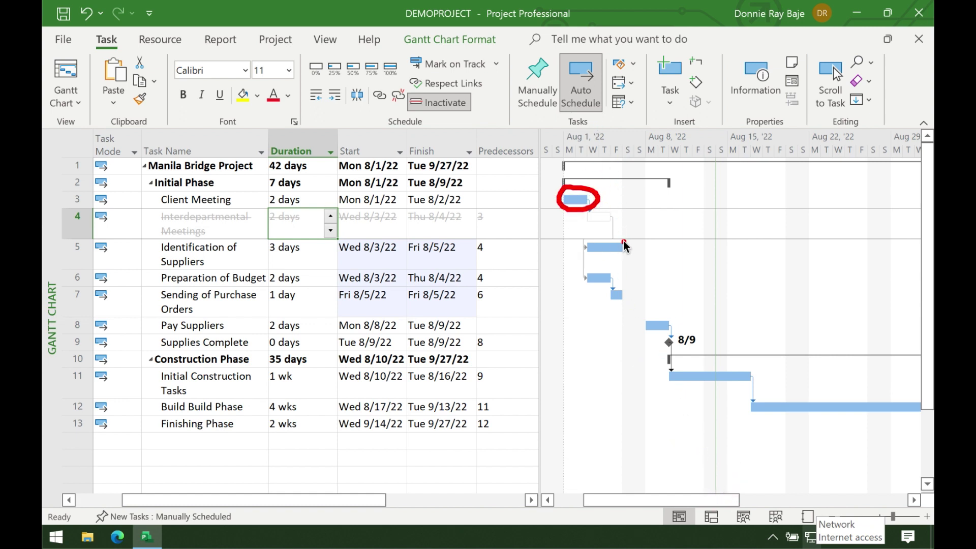
{"action": "mouse_move", "coordinate": [625, 246]}
{"action": "left_mouse_down"}
{"action": "mouse_move", "coordinate": [588, 240]}
{"action": "mouse_move", "coordinate": [596, 220]}
{"action": "mouse_move", "coordinate": [580, 230]}
{"action": "mouse_move", "coordinate": [594, 235]}
{"action": "left_mouse_up"}
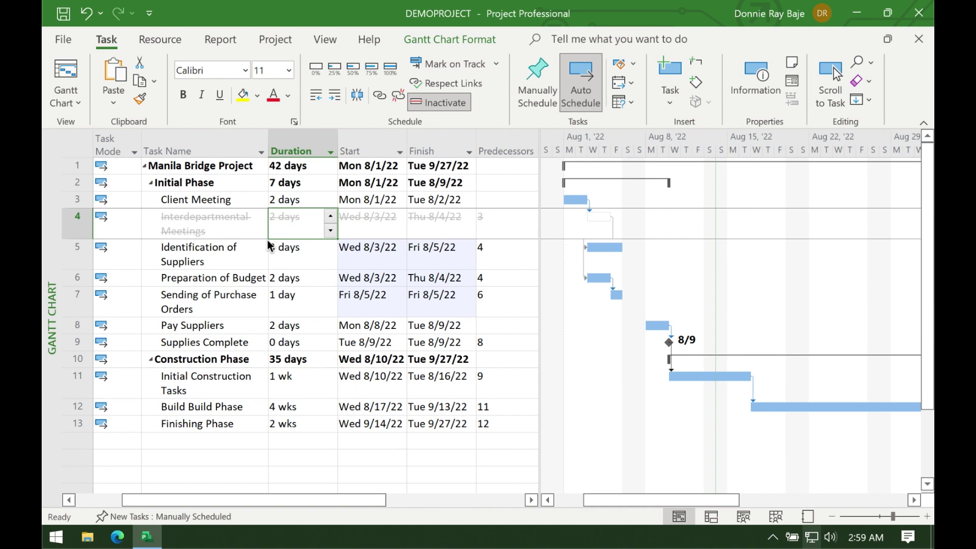
- Reactivate Interdepartmental Meetings, pushing Identification of Suppliers and Preparation of Budget to Fri 8/5/22
{"action": "right_click", "coordinate": [199, 222]}
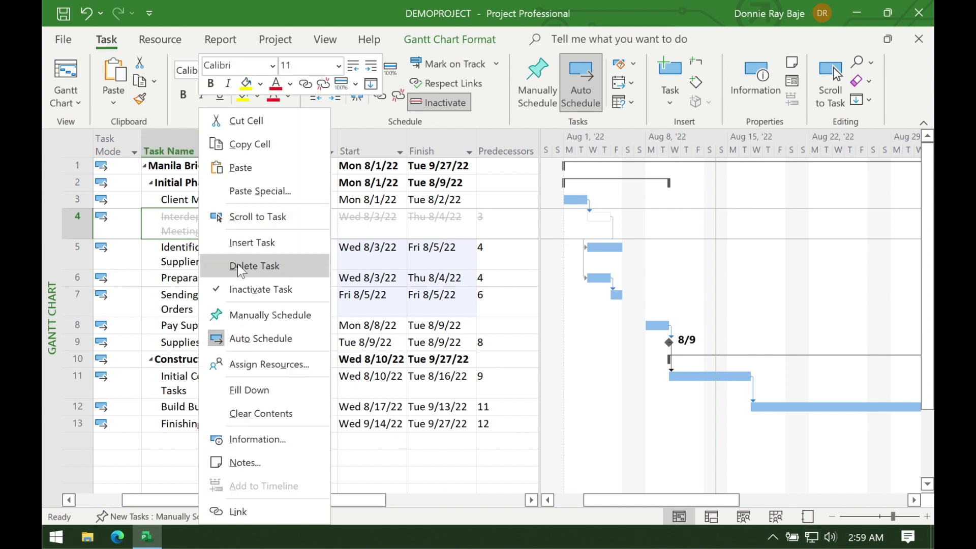
{"action": "right_click", "coordinate": [156, 218]}
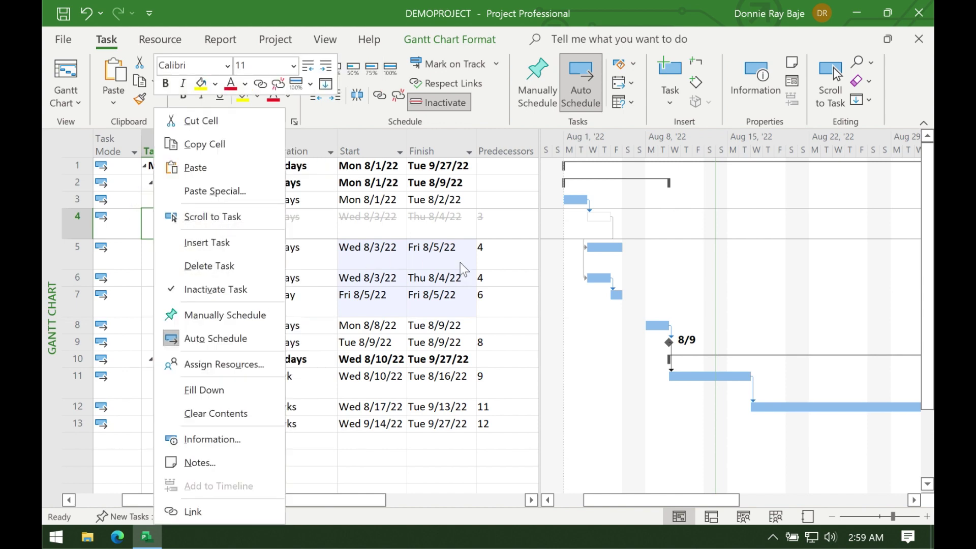
{"action": "left_click", "coordinate": [551, 272]}
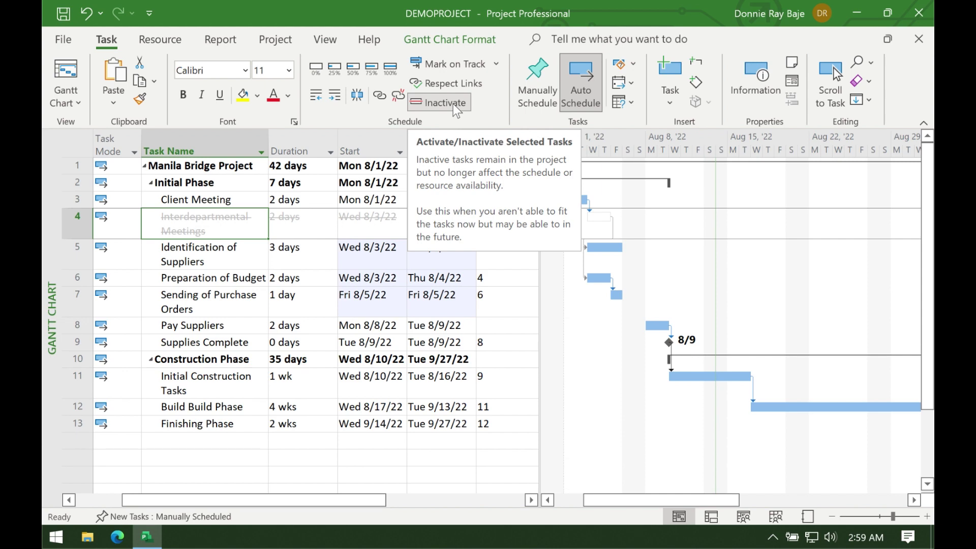
{"action": "right_click", "coordinate": [334, 223]}
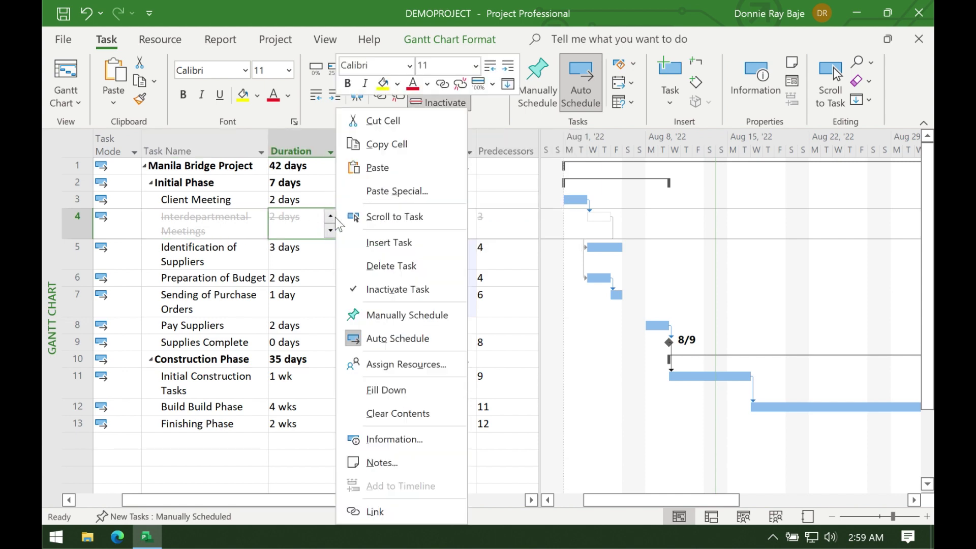
{"action": "left_click", "coordinate": [294, 212]}
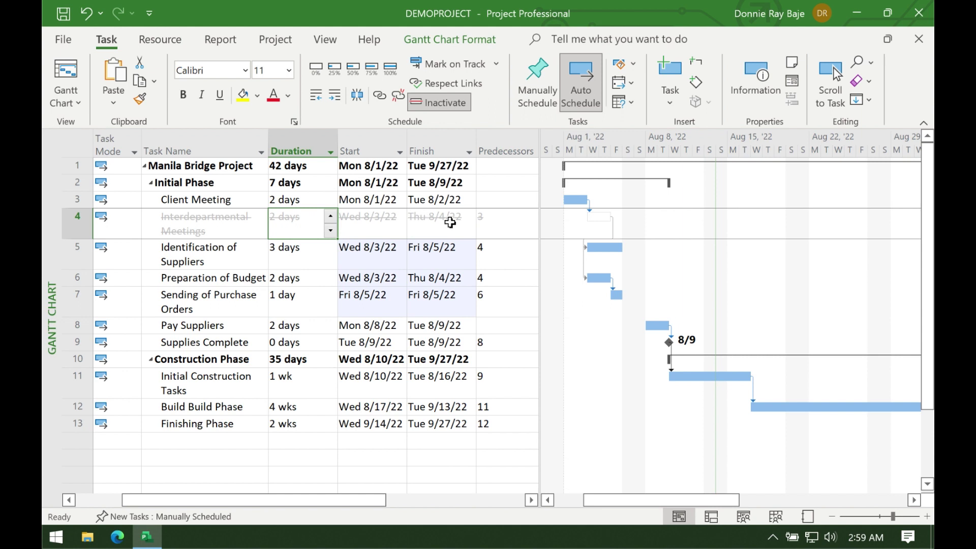
{"action": "left_click", "coordinate": [449, 105]}
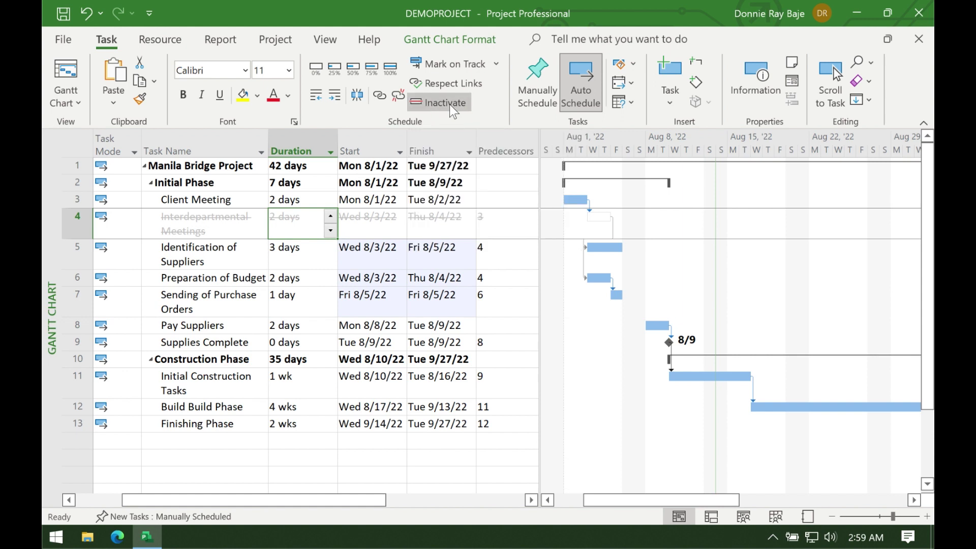
{"action": "left_click", "coordinate": [449, 105]}
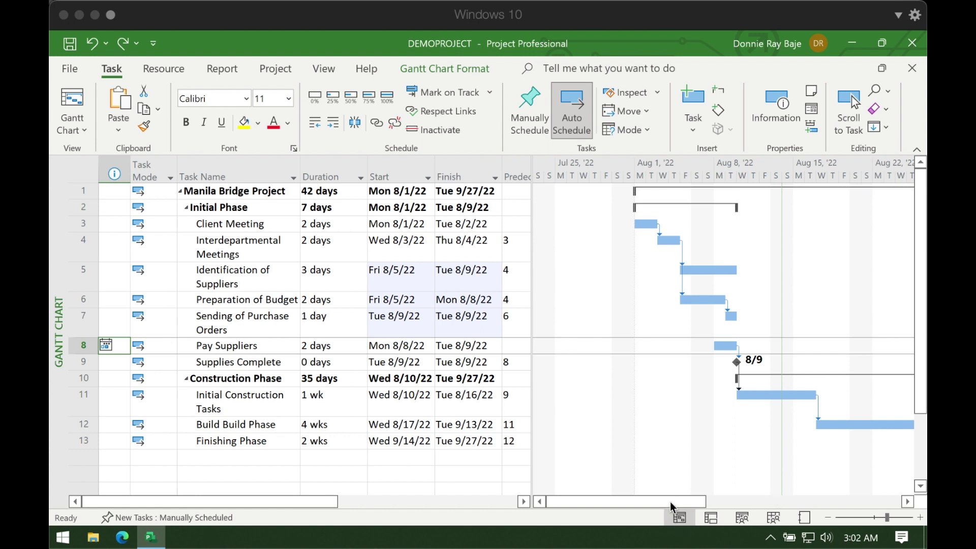
{"action": "left_click_drag", "start_coordinate": [670, 502], "coordinate": [774, 502]}
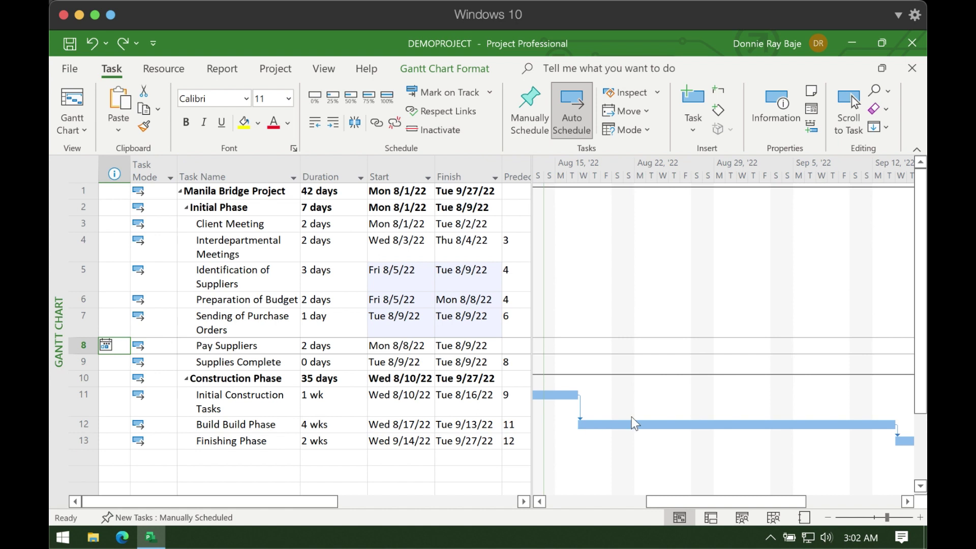
{"action": "mouse_move", "coordinate": [653, 424]}
{"action": "left_click", "coordinate": [252, 426]}
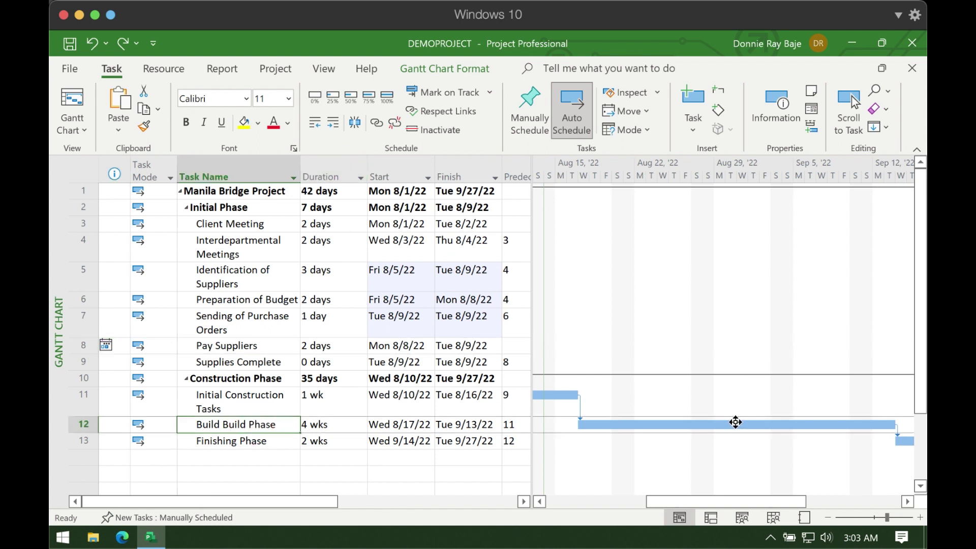
- Split the Build Build Phase bar in late August with the Split Task tool
{"action": "left_click", "coordinate": [355, 123]}
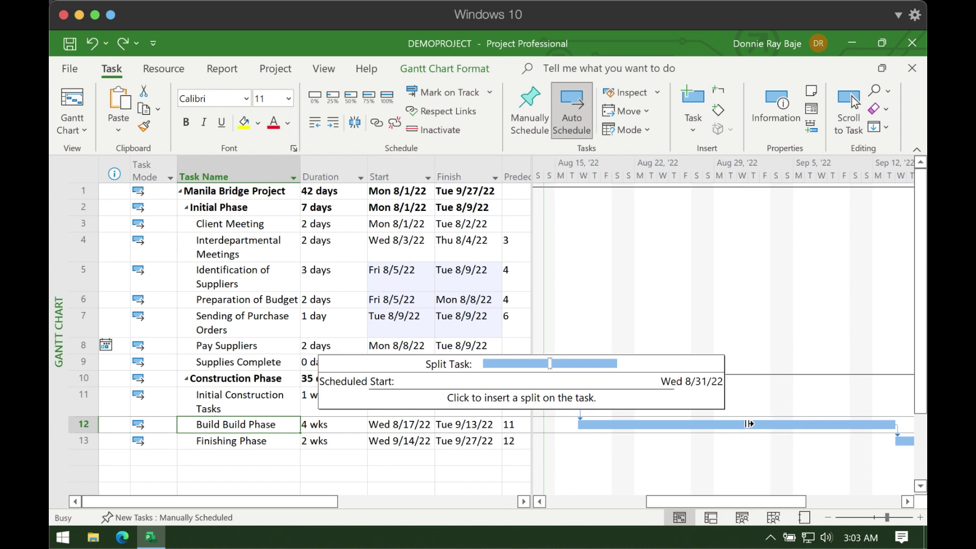
{"action": "left_click_drag", "start_coordinate": [748, 423], "coordinate": [768, 424]}
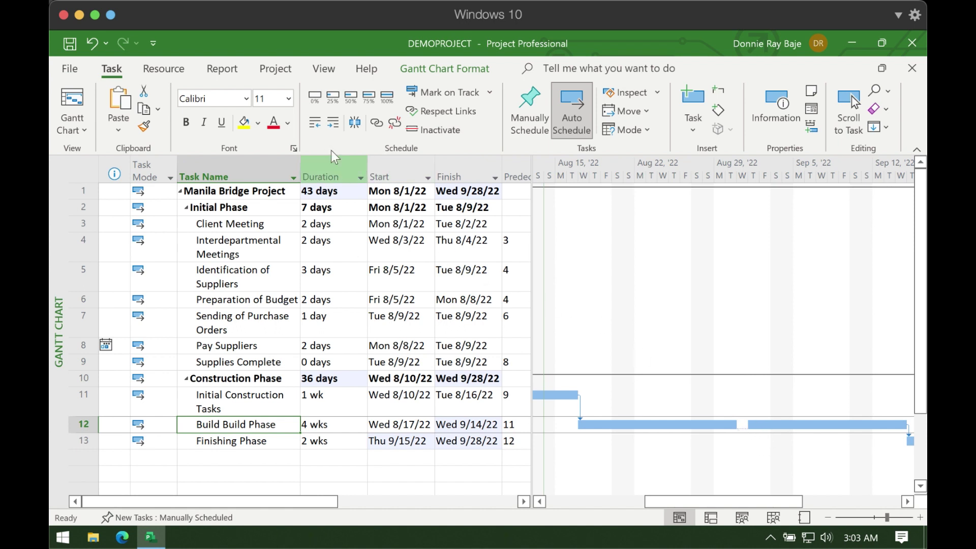
{"action": "left_click", "coordinate": [361, 126]}
- Add a second split to the Build Build Phase bar near Sep 8
{"action": "left_click_drag", "start_coordinate": [823, 426], "coordinate": [833, 427]}
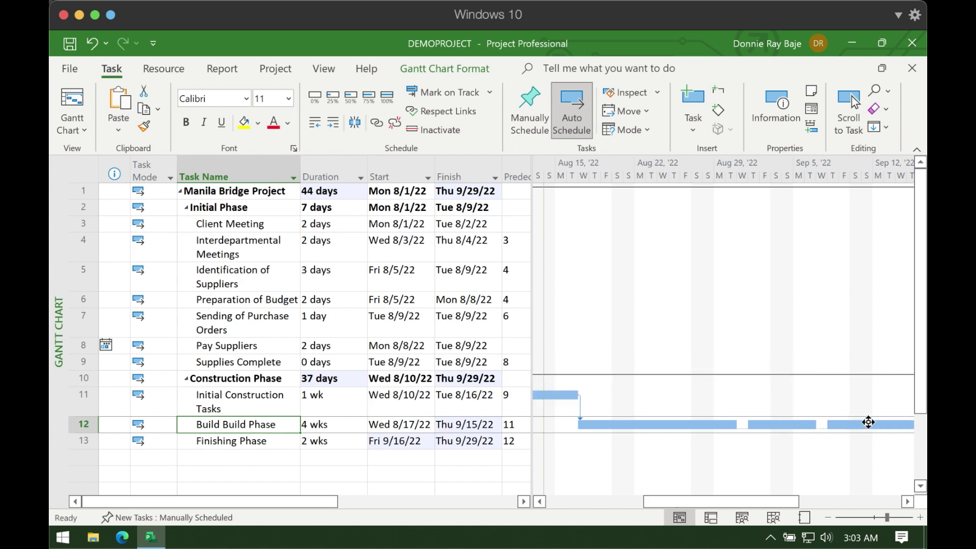
{"action": "left_click", "coordinate": [907, 501]}
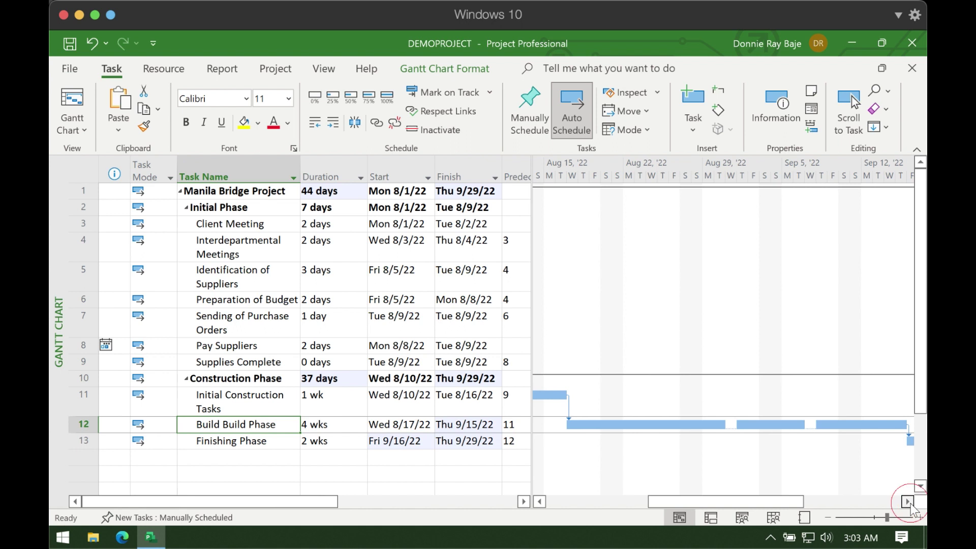
{"action": "left_click_drag", "start_coordinate": [810, 423], "coordinate": [822, 425]}
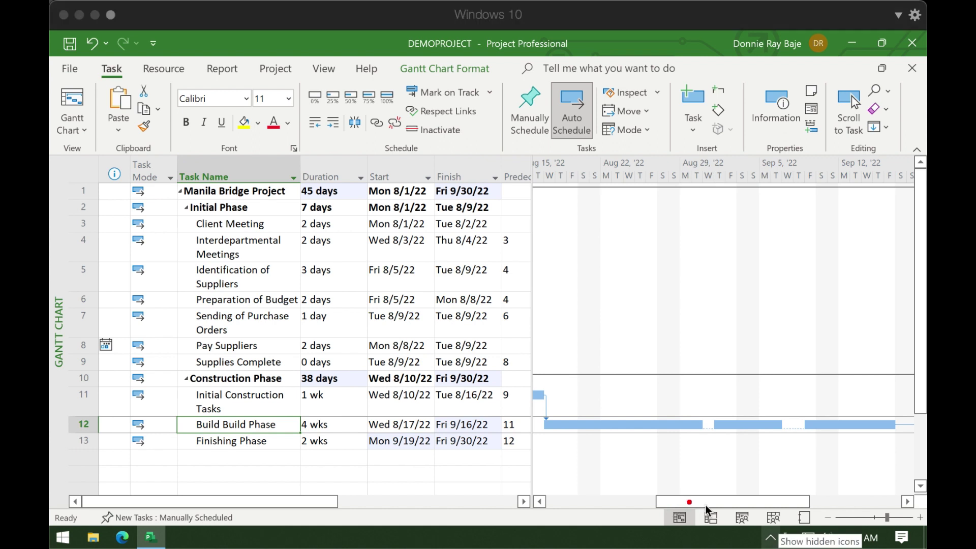
- Move Build Build Phase's last piece so it finishes Thu 9/15/22
{"action": "left_click_drag", "start_coordinate": [493, 413], "coordinate": [437, 414]}
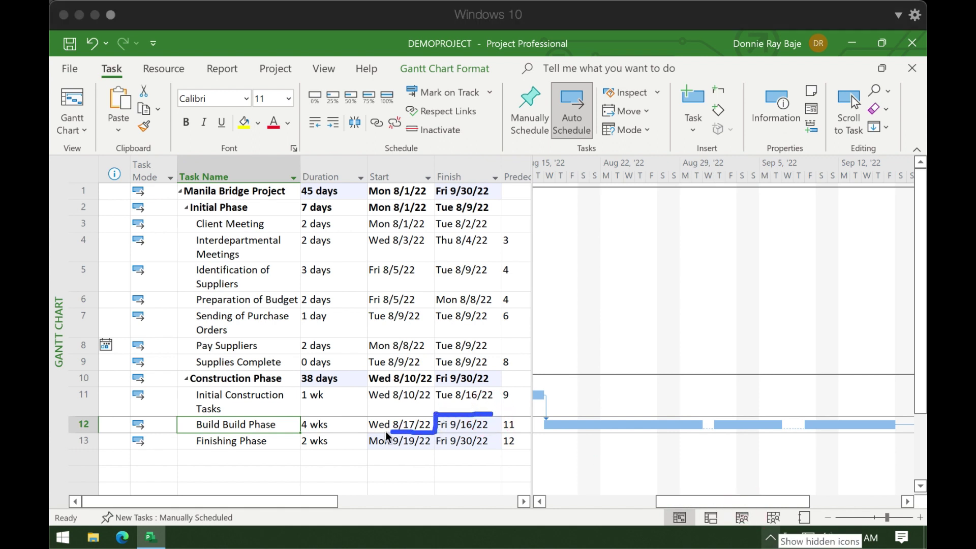
{"action": "mouse_move", "coordinate": [370, 444]}
{"action": "left_mouse_down"}
{"action": "mouse_move", "coordinate": [502, 427]}
{"action": "mouse_move", "coordinate": [498, 414]}
{"action": "left_mouse_up"}
{"action": "left_click", "coordinate": [554, 500]}
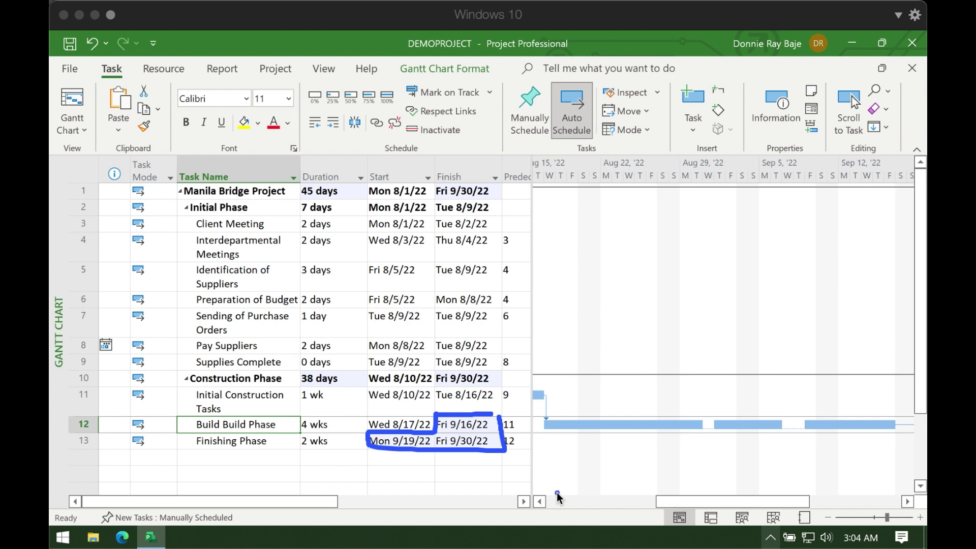
{"action": "mouse_move", "coordinate": [166, 365]}
{"action": "left_mouse_down"}
{"action": "mouse_move", "coordinate": [164, 379]}
{"action": "mouse_move", "coordinate": [206, 389]}
{"action": "mouse_move", "coordinate": [506, 392]}
{"action": "mouse_move", "coordinate": [506, 370]}
{"action": "mouse_move", "coordinate": [166, 373]}
{"action": "left_mouse_up"}
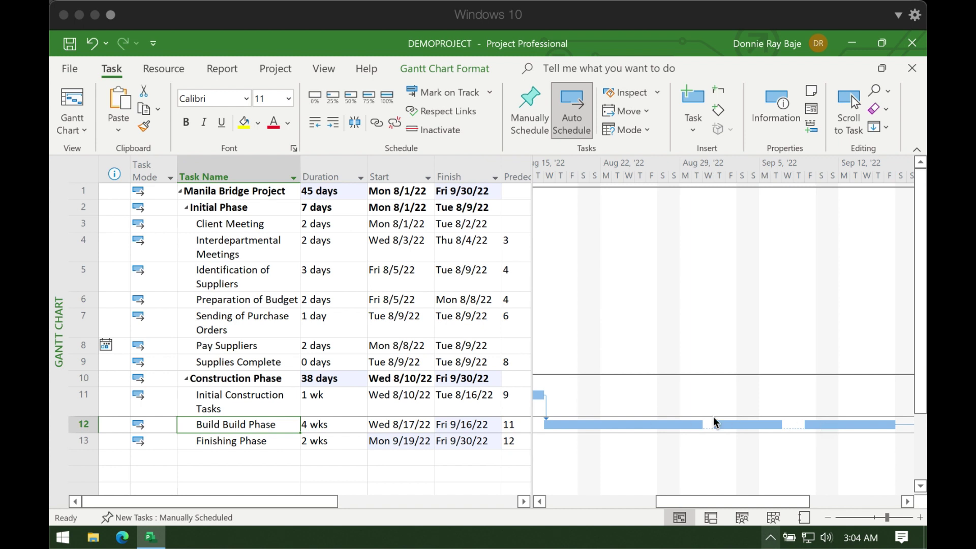
{"action": "left_click_drag", "start_coordinate": [817, 425], "coordinate": [808, 427]}
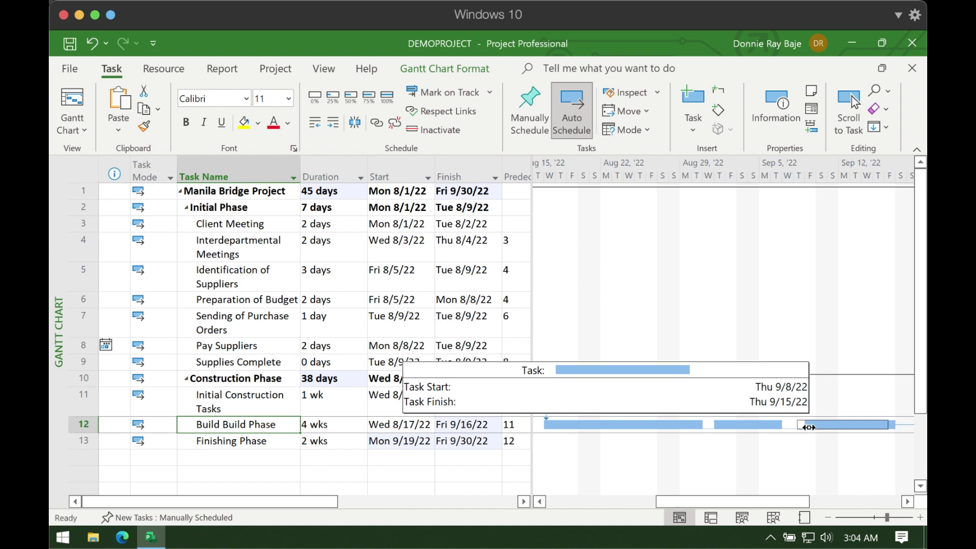
{"action": "left_click_drag", "start_coordinate": [808, 427], "coordinate": [809, 427]}
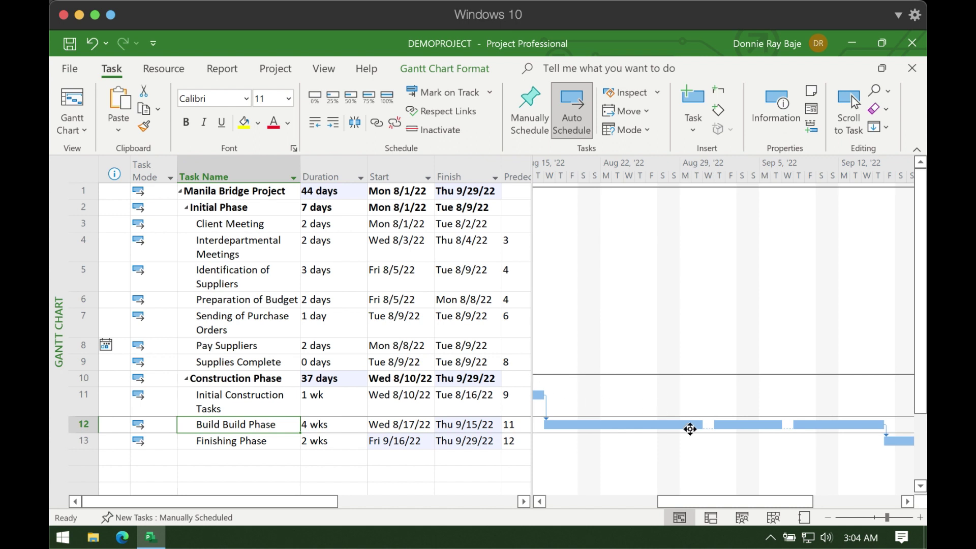
- Merge the split pieces of Build Build Phase into one bar, Wed 8/17/22–Tue 9/13/22
{"action": "left_click_drag", "start_coordinate": [743, 422], "coordinate": [732, 423]}
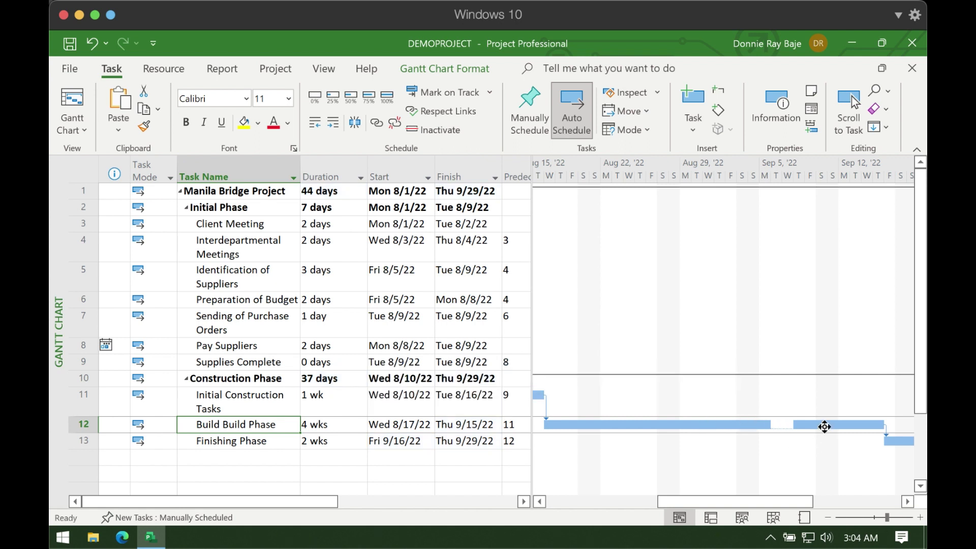
{"action": "left_click_drag", "start_coordinate": [820, 424], "coordinate": [802, 424]}
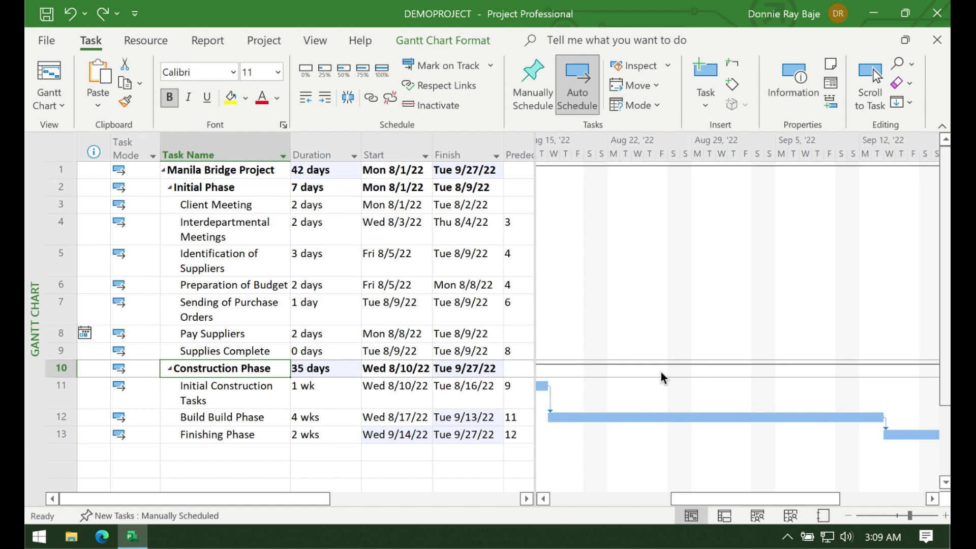
- Select the blank Task Name cell in the first empty row below Finishing Phase (task 13)
{"action": "left_click", "coordinate": [175, 451]}
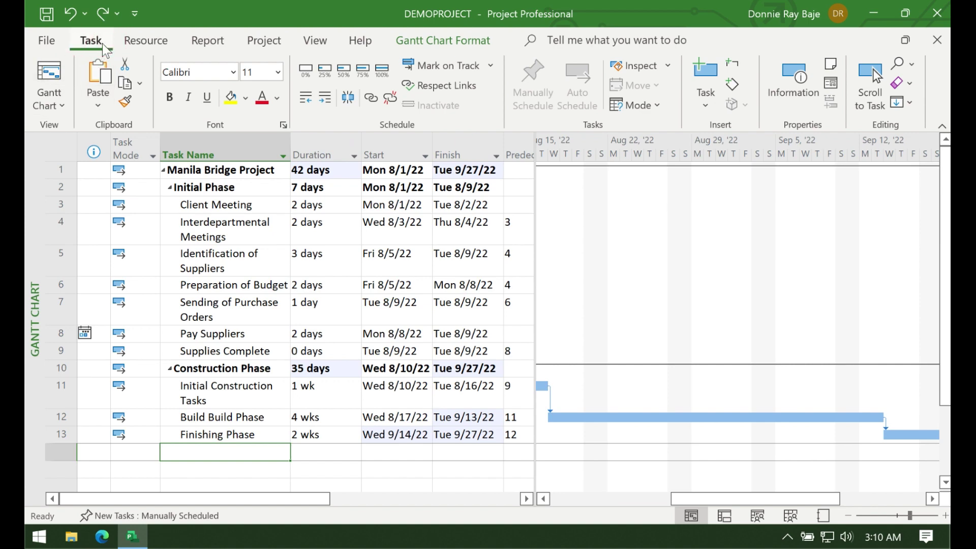
- Start a recurring task named 'Weekly Meeting' with a duration of 1h
{"action": "left_click", "coordinate": [711, 106]}
{"action": "left_click", "coordinate": [710, 104]}
{"action": "left_click", "coordinate": [704, 106]}
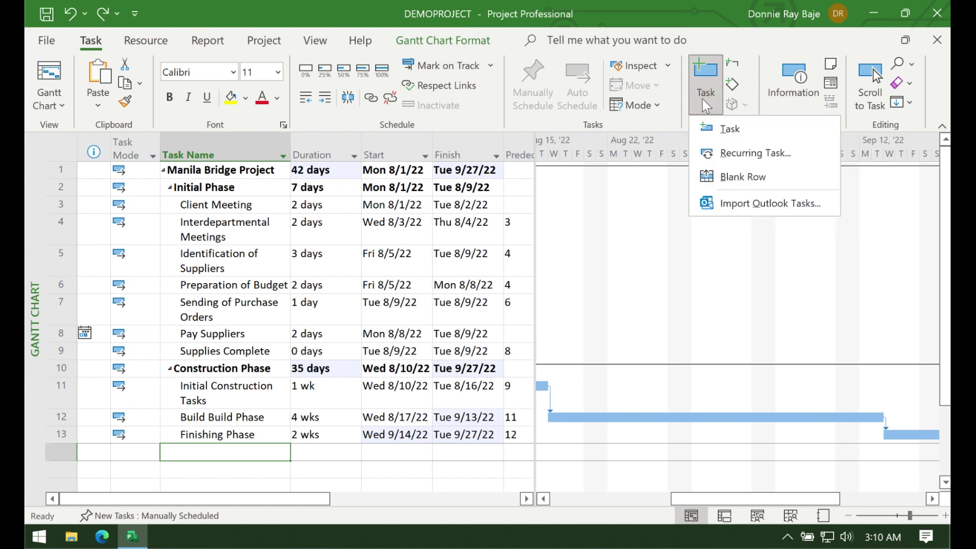
{"action": "left_click", "coordinate": [766, 154]}
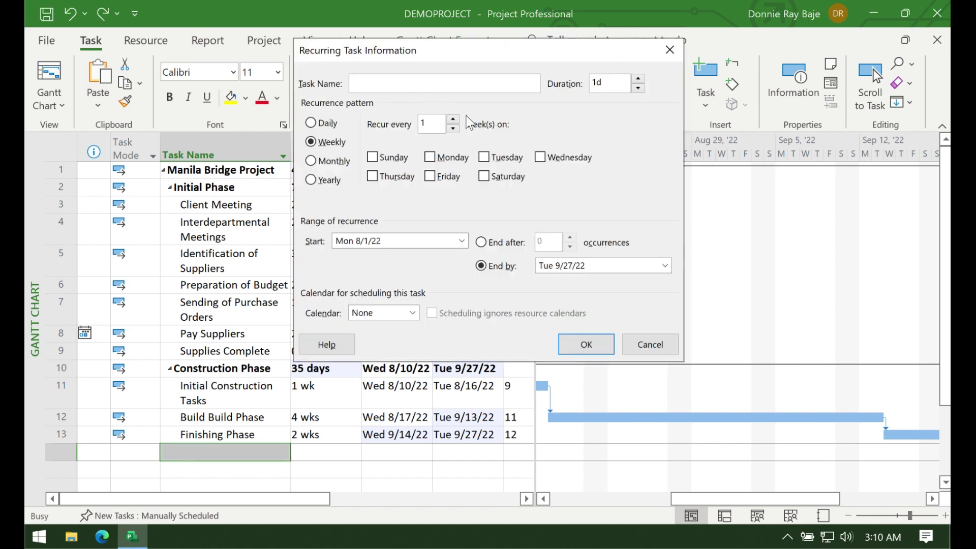
{"action": "type", "text": "Weekly Meeting"}
{"action": "double_click", "coordinate": [610, 85]}
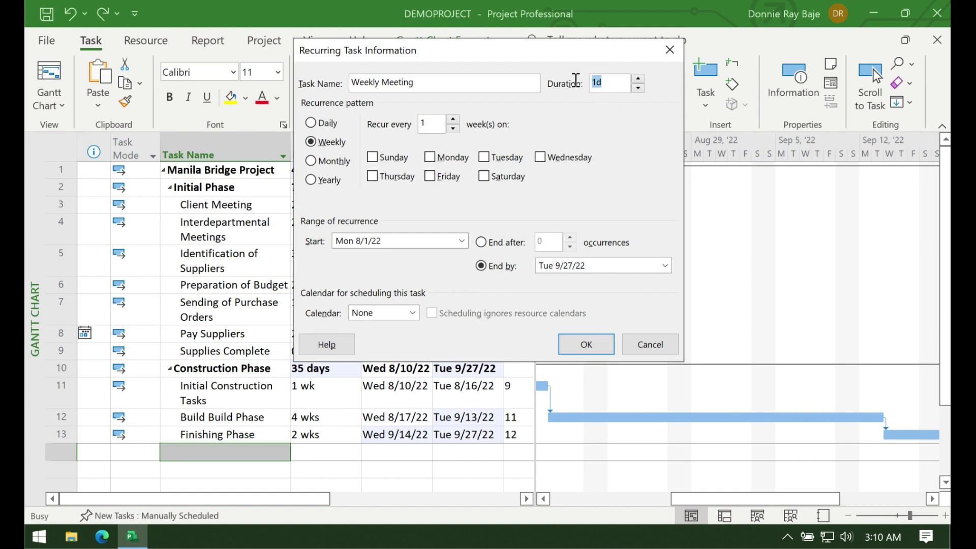
{"action": "type", "text": "1h"}
- Set the meeting to recur weekly on Monday only, every 1 week
{"action": "left_click", "coordinate": [429, 157]}
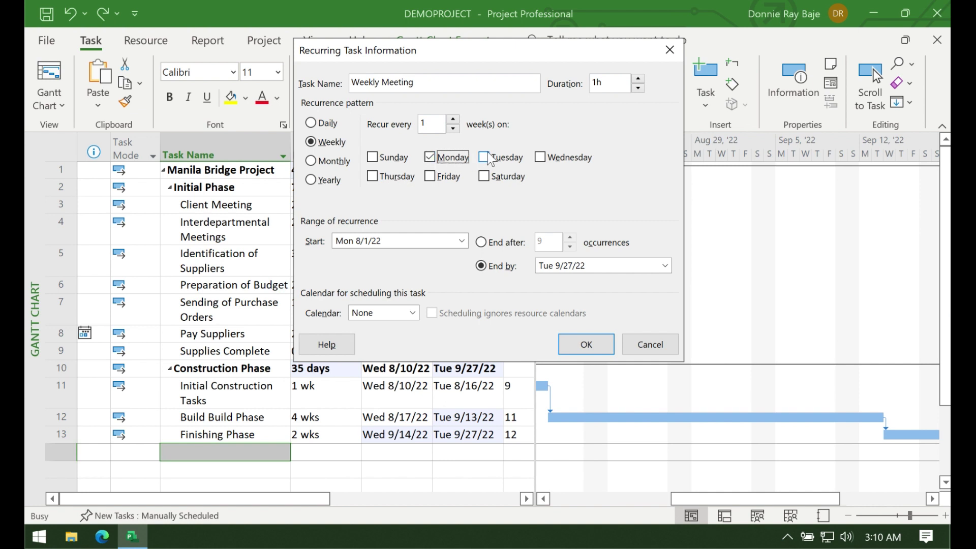
{"action": "left_click", "coordinate": [484, 159]}
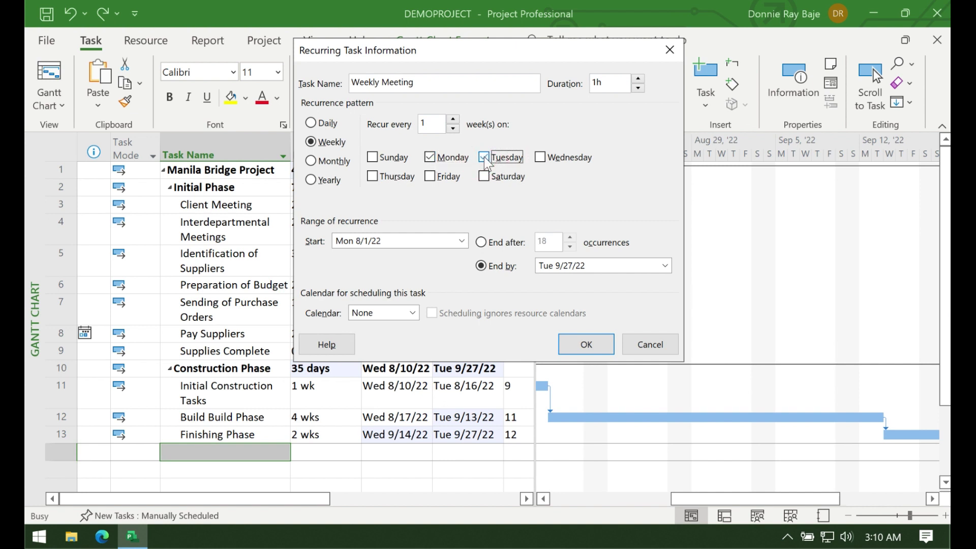
{"action": "left_click", "coordinate": [484, 158]}
{"action": "left_click", "coordinate": [453, 120]}
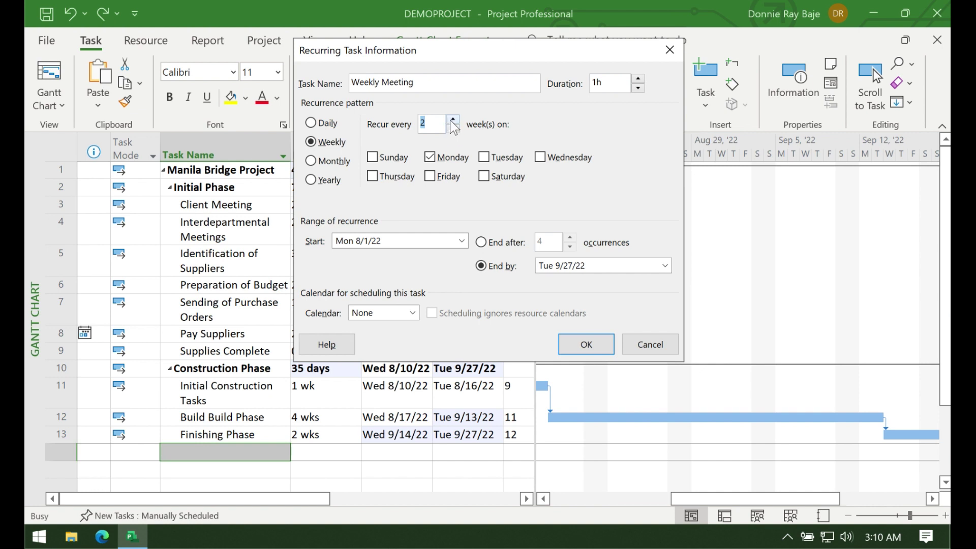
{"action": "left_click", "coordinate": [451, 121]}
{"action": "left_click", "coordinate": [452, 129]}
{"action": "left_click", "coordinate": [452, 129]}
{"action": "left_click", "coordinate": [462, 241]}
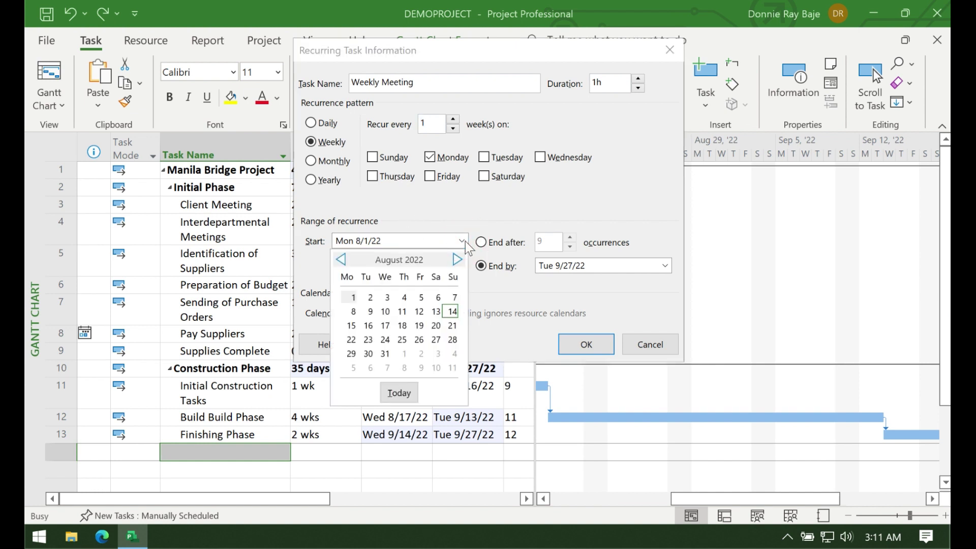
- Keep start Mon 8/1/22, end by Mon 9/26/22, and create the recurring Weekly Meeting
{"action": "left_click", "coordinate": [462, 241]}
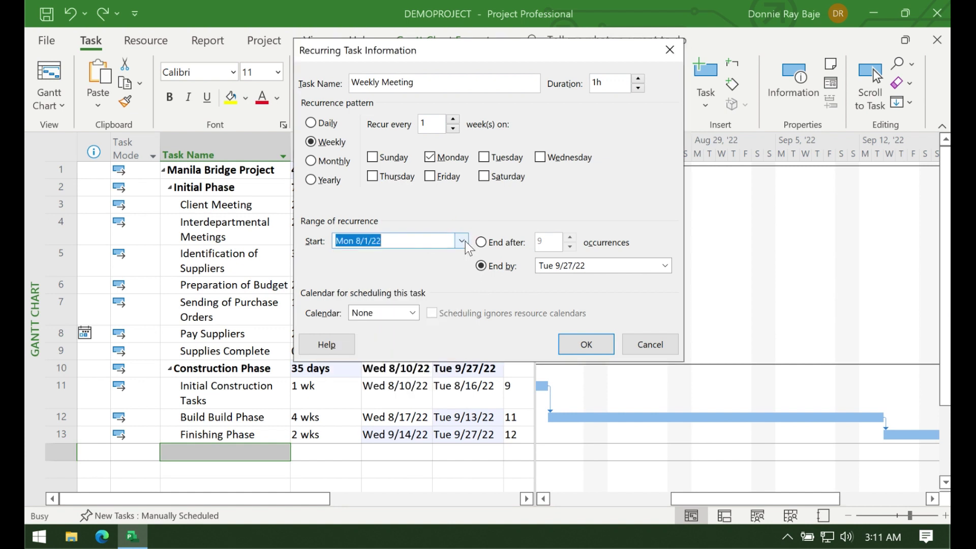
{"action": "left_click", "coordinate": [500, 243]}
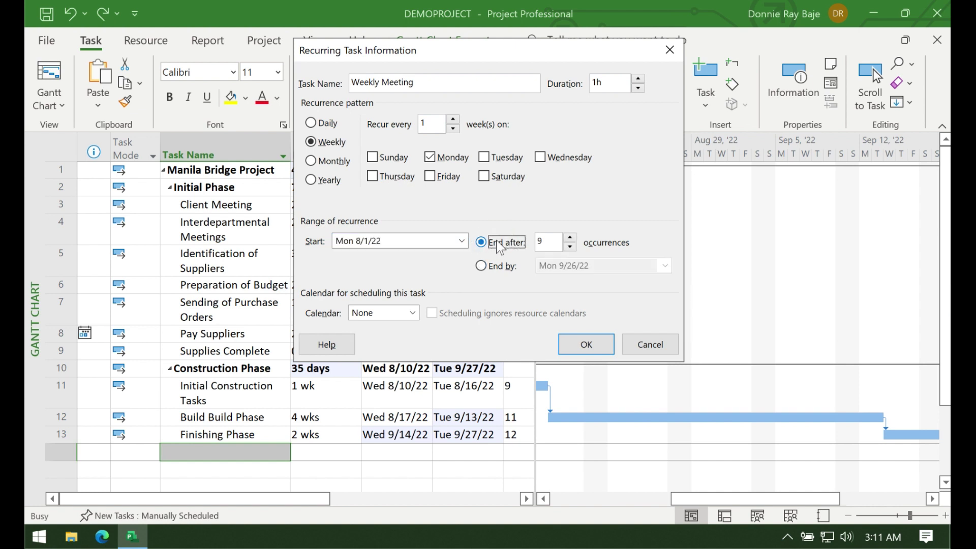
{"action": "left_click", "coordinate": [502, 266]}
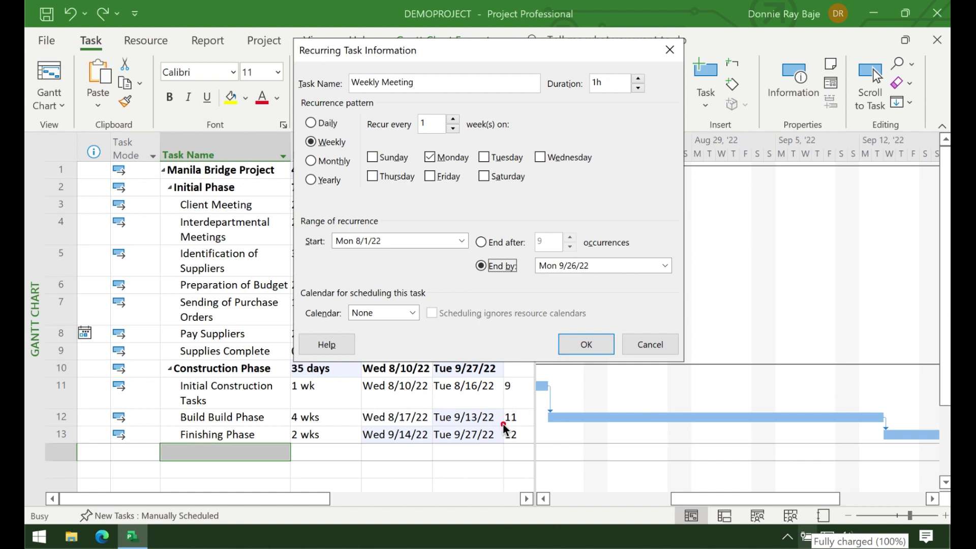
{"action": "mouse_move", "coordinate": [504, 426]}
{"action": "left_mouse_down"}
{"action": "mouse_move", "coordinate": [381, 411]}
{"action": "mouse_move", "coordinate": [511, 448]}
{"action": "mouse_move", "coordinate": [503, 419]}
{"action": "left_mouse_up"}
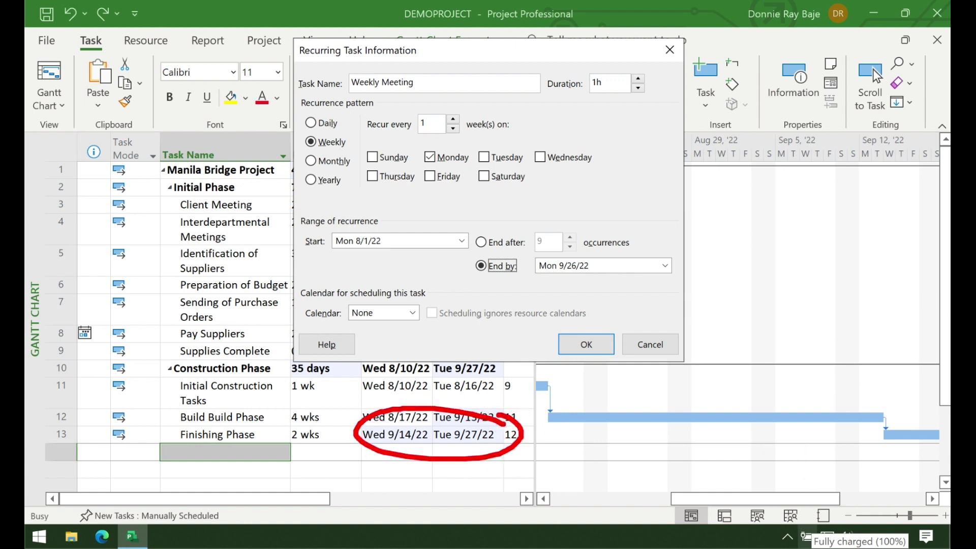
{"action": "key", "text": "Escape"}
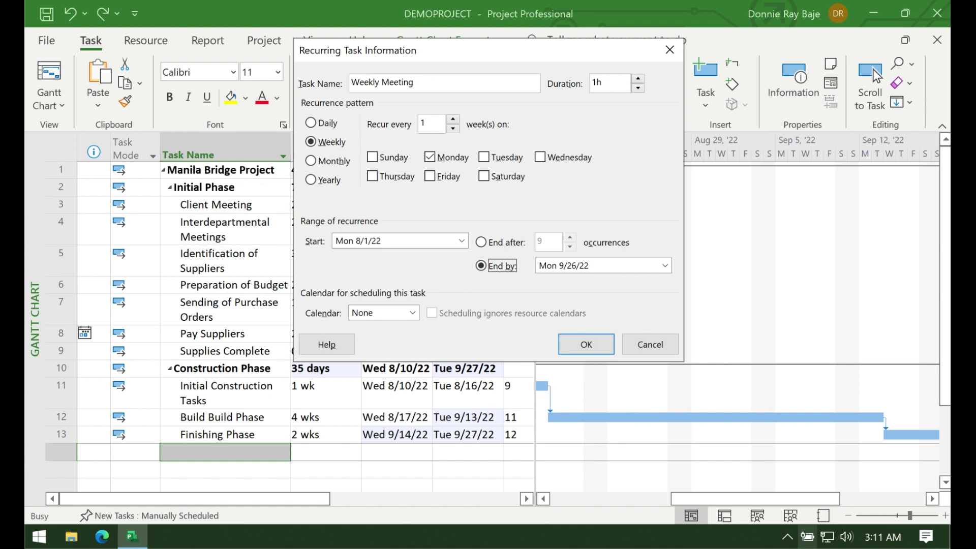
{"action": "left_click", "coordinate": [586, 344]}
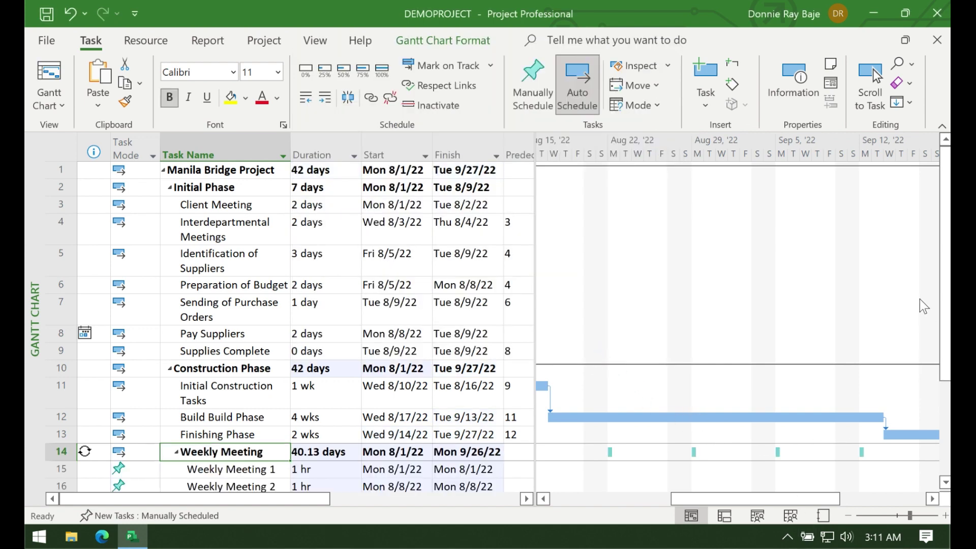
{"action": "left_click_drag", "start_coordinate": [945, 305], "coordinate": [947, 391]}
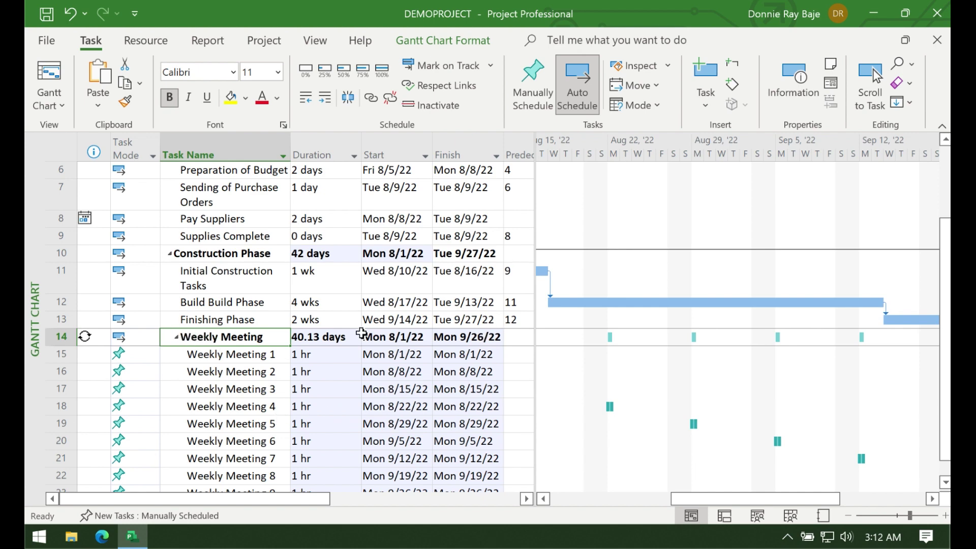
{"action": "scroll", "coordinate": [228, 376], "scroll_direction": "down", "scroll_amount": 1}
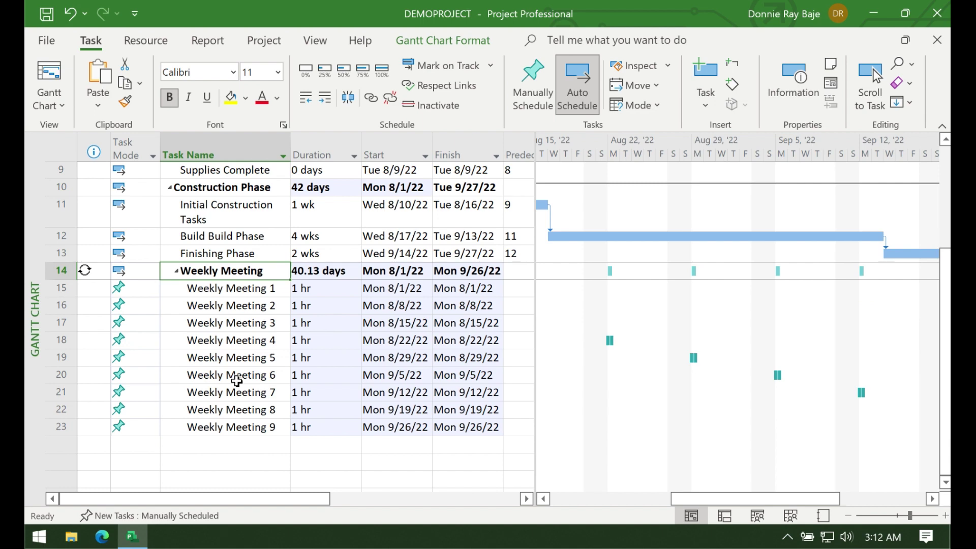
{"action": "left_click", "coordinate": [256, 322]}
{"action": "left_click", "coordinate": [256, 289]}
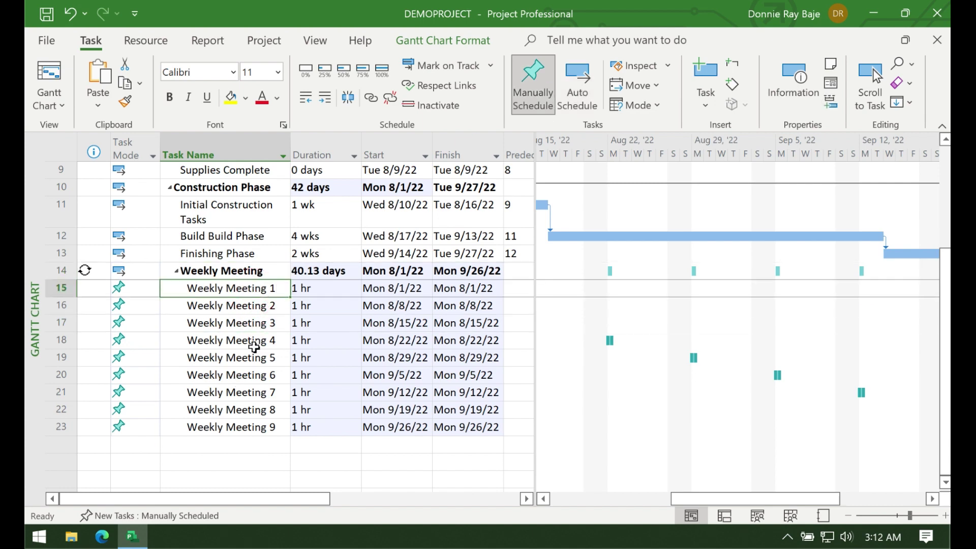
{"action": "left_click", "coordinate": [255, 344]}
{"action": "left_click", "coordinate": [255, 292]}
{"action": "left_click", "coordinate": [254, 324]}
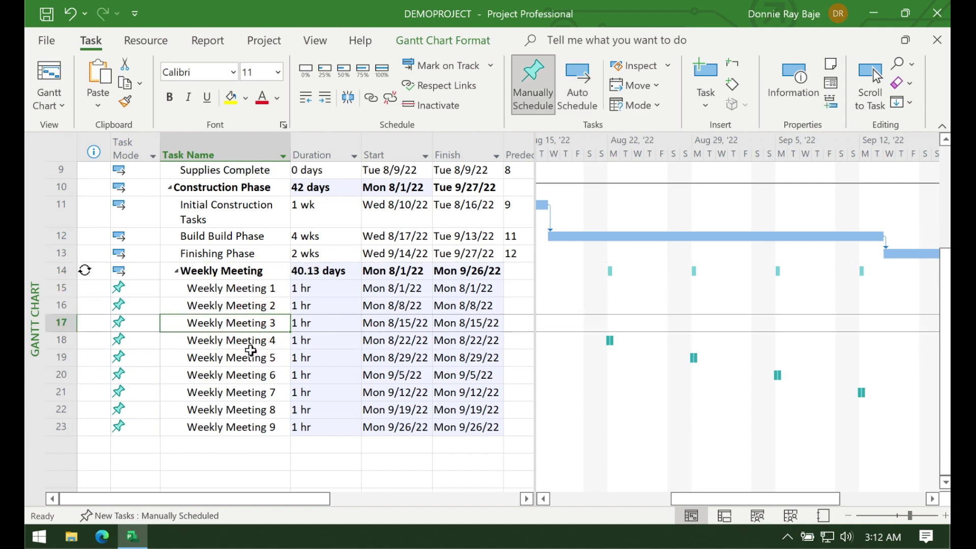
{"action": "left_click", "coordinate": [250, 379]}
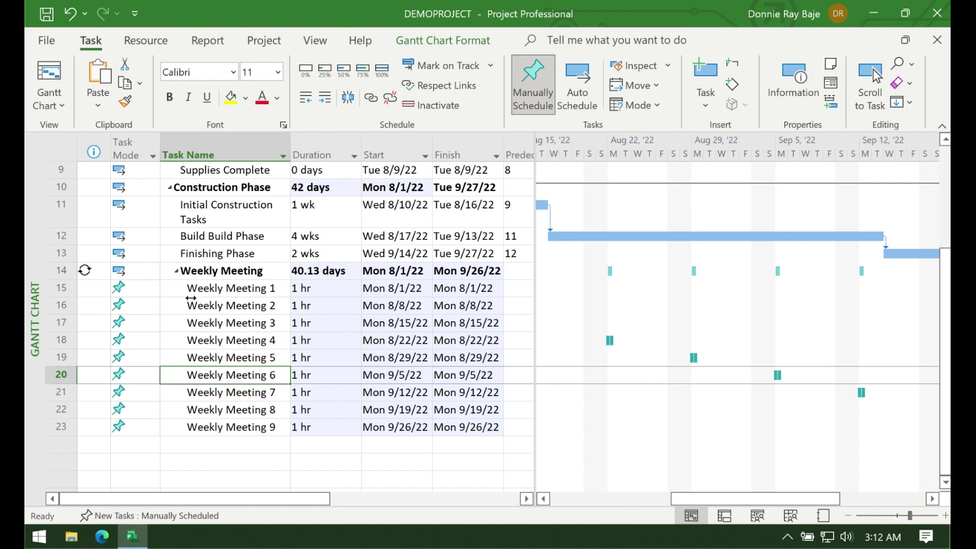
{"action": "mouse_move", "coordinate": [706, 498]}
{"action": "left_mouse_down"}
{"action": "mouse_move", "coordinate": [830, 495]}
{"action": "mouse_move", "coordinate": [722, 500]}
{"action": "left_mouse_up"}
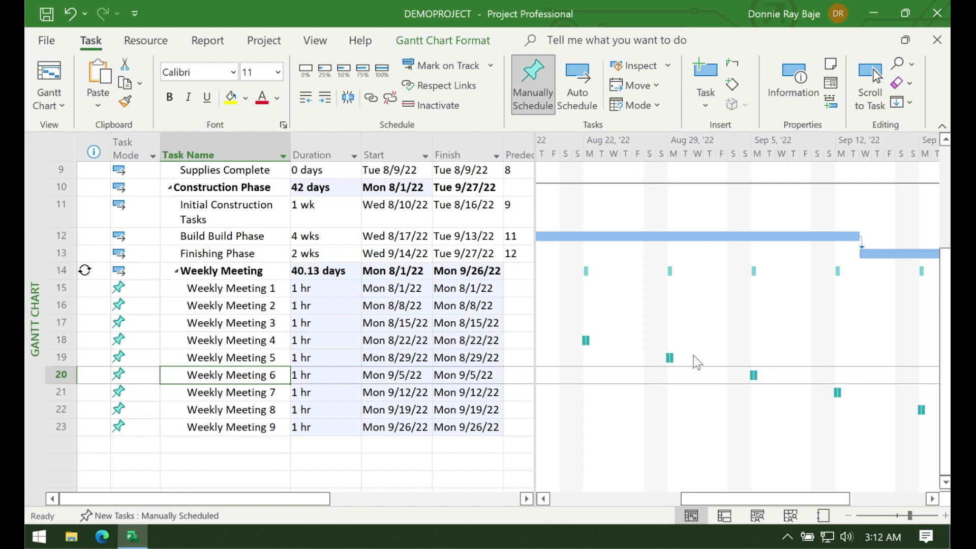
{"action": "left_click_drag", "start_coordinate": [785, 497], "coordinate": [668, 514]}
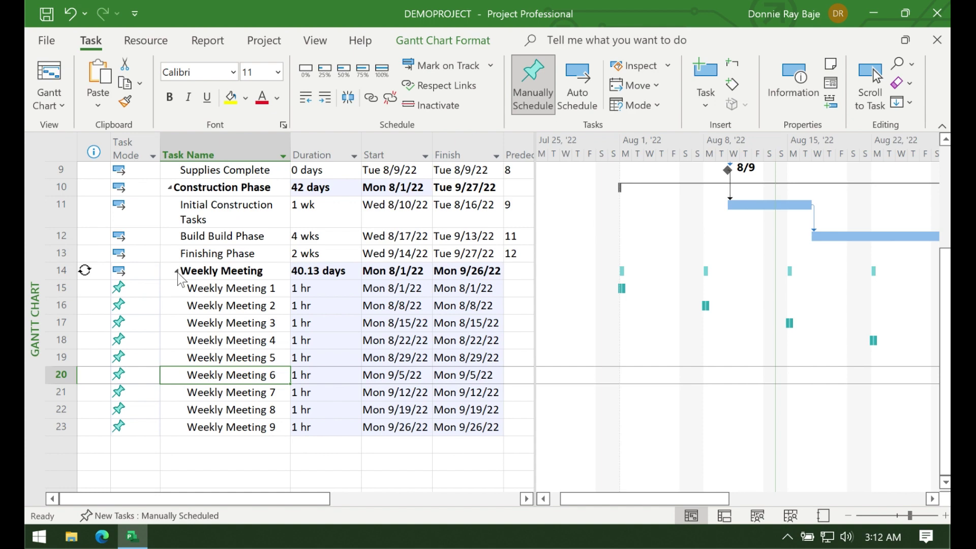
- Collapse Weekly Meeting (task 14) so its nine Monday occurrences are hidden
{"action": "left_click", "coordinate": [177, 272]}
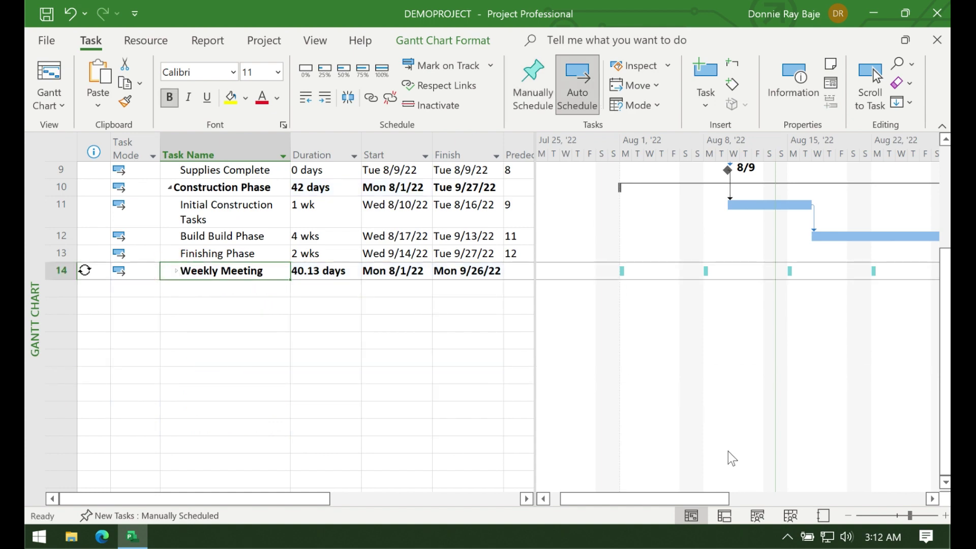
{"action": "left_click", "coordinate": [178, 272]}
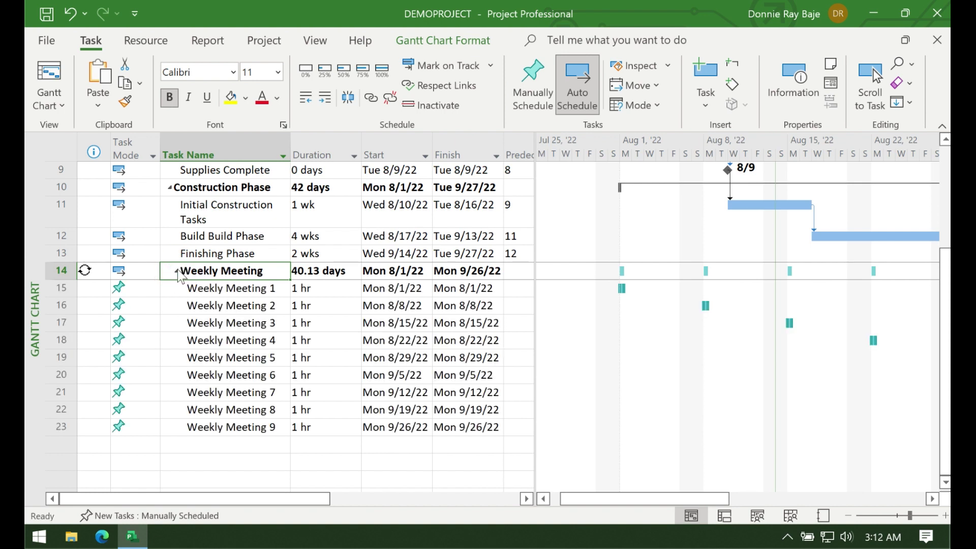
{"action": "left_click", "coordinate": [177, 272]}
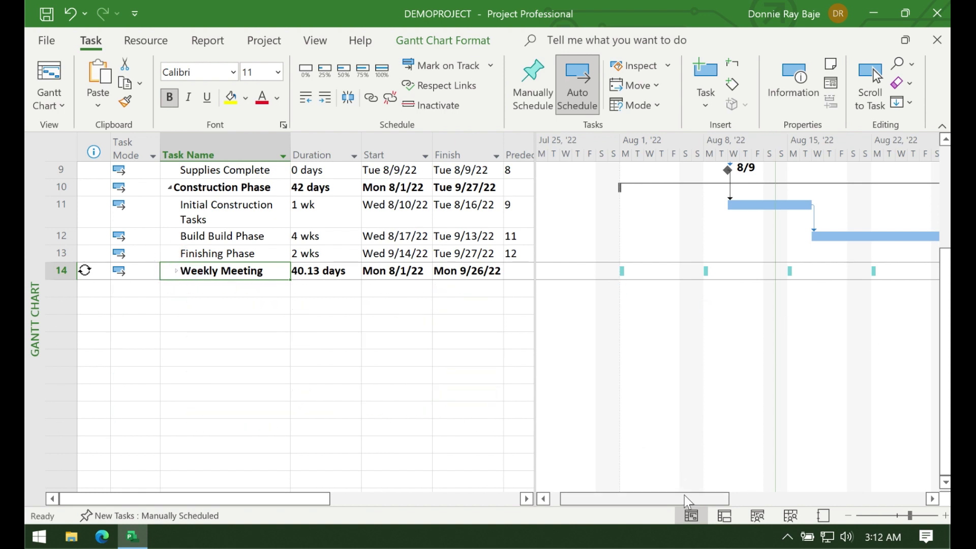
{"action": "mouse_move", "coordinate": [691, 498]}
{"action": "left_mouse_down"}
{"action": "mouse_move", "coordinate": [878, 500]}
{"action": "mouse_move", "coordinate": [795, 511]}
{"action": "mouse_move", "coordinate": [683, 506]}
{"action": "left_mouse_up"}
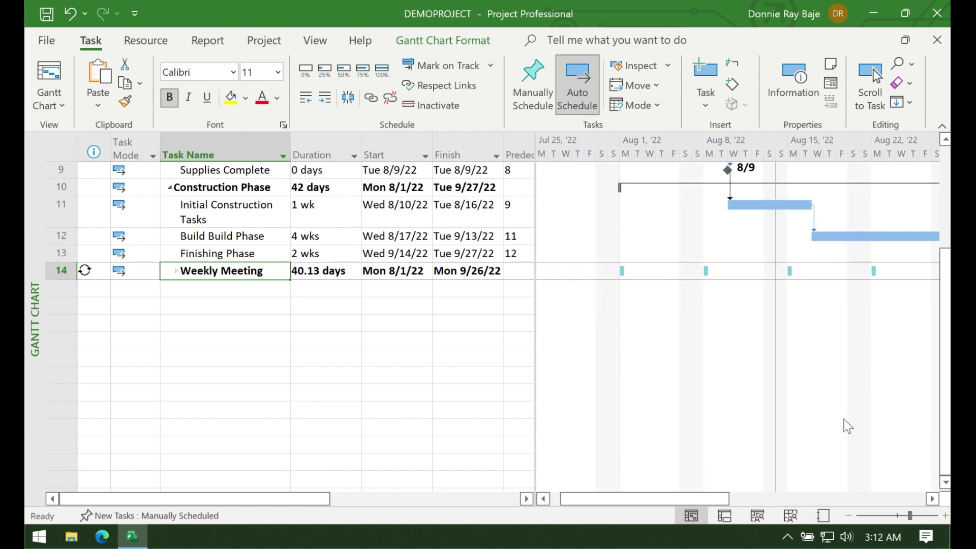
{"action": "scroll", "coordinate": [564, 291], "scroll_direction": "up", "scroll_amount": 1}
- Save the Manila Bridge project and scroll the task table back to the top
{"action": "left_click_drag", "start_coordinate": [662, 495], "coordinate": [652, 495]}
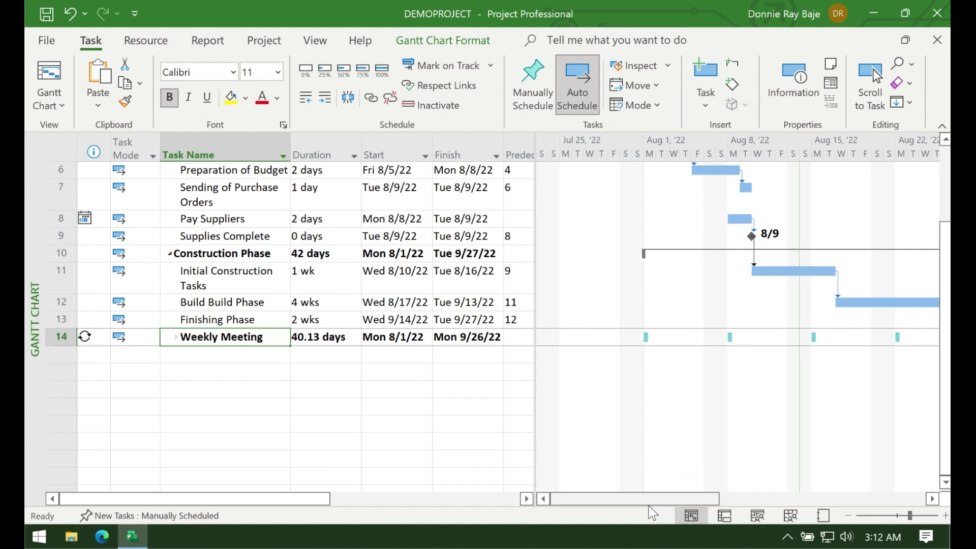
{"action": "left_click", "coordinate": [47, 22]}
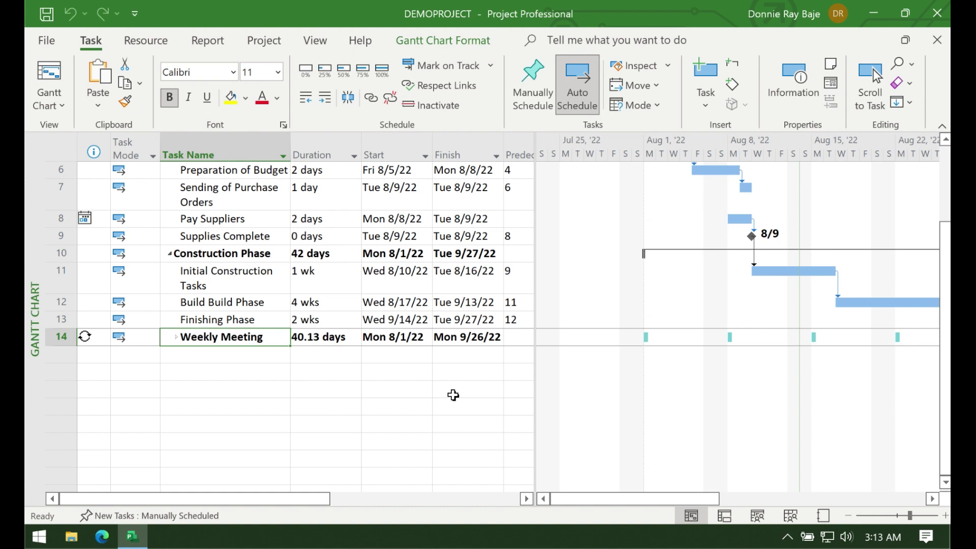
{"action": "scroll", "coordinate": [481, 362], "scroll_direction": "up", "scroll_amount": 2}
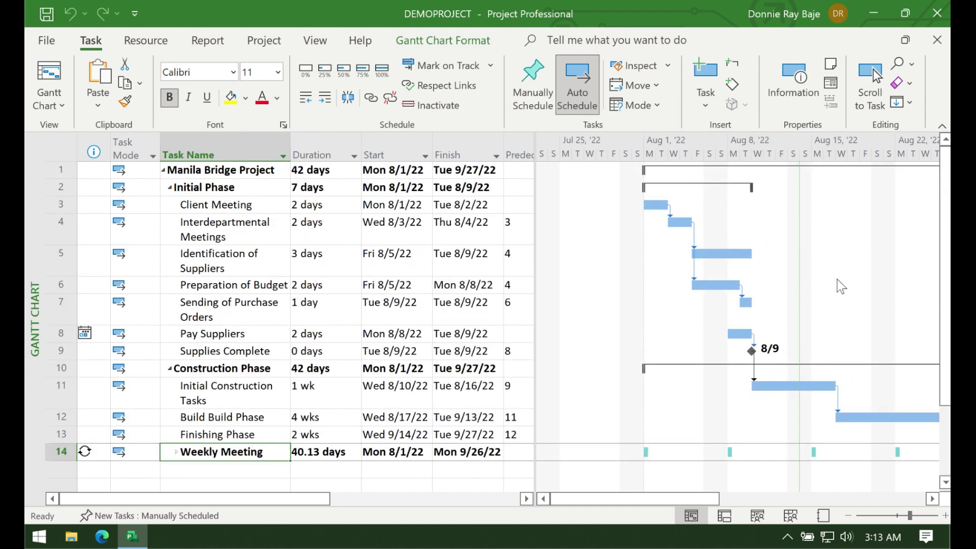